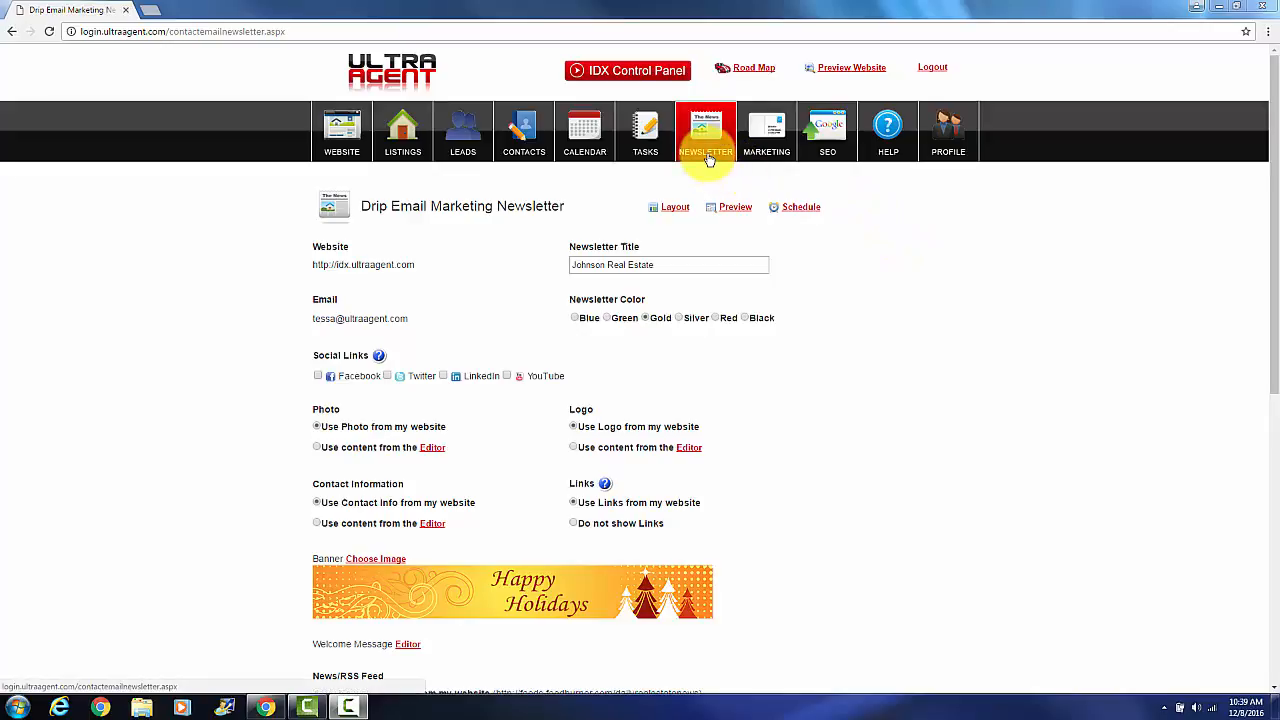
Register for VerticalResponse from the newsletter's scheduling page, agreeing to its policies and terms and submitting the prefilled registration form
click(806, 215)
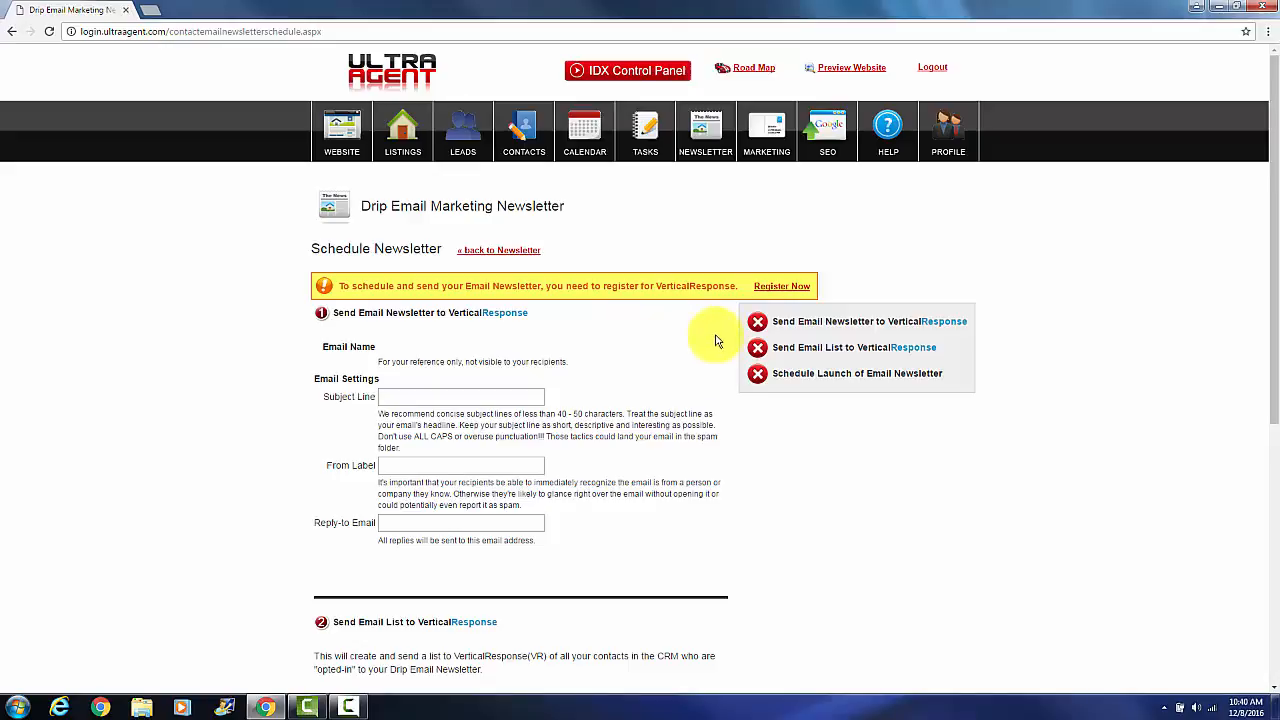
click(785, 289)
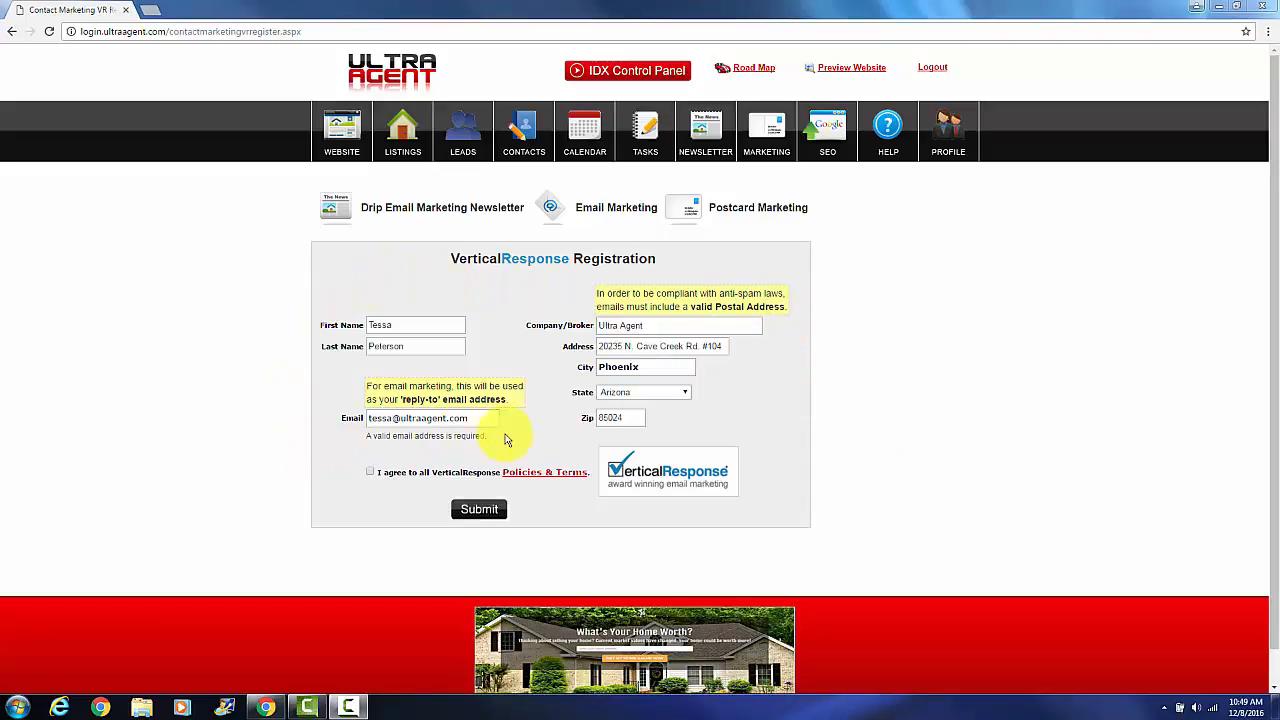
click(369, 473)
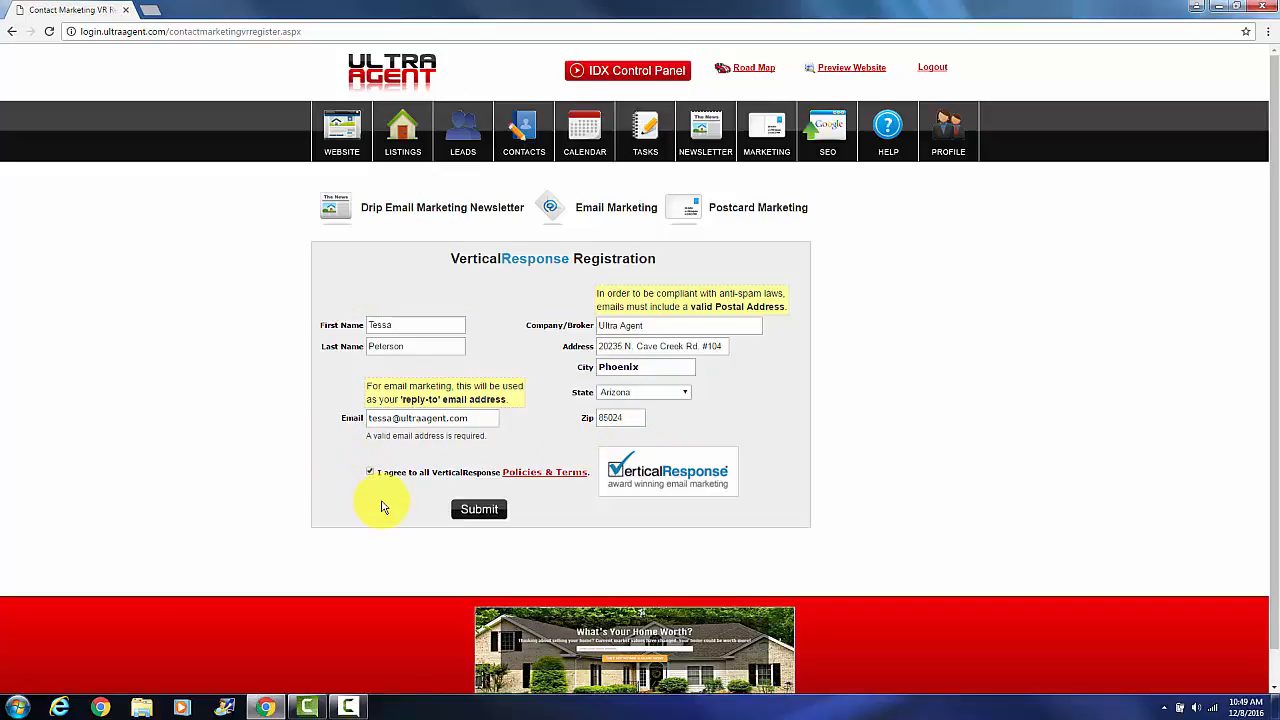
click(480, 510)
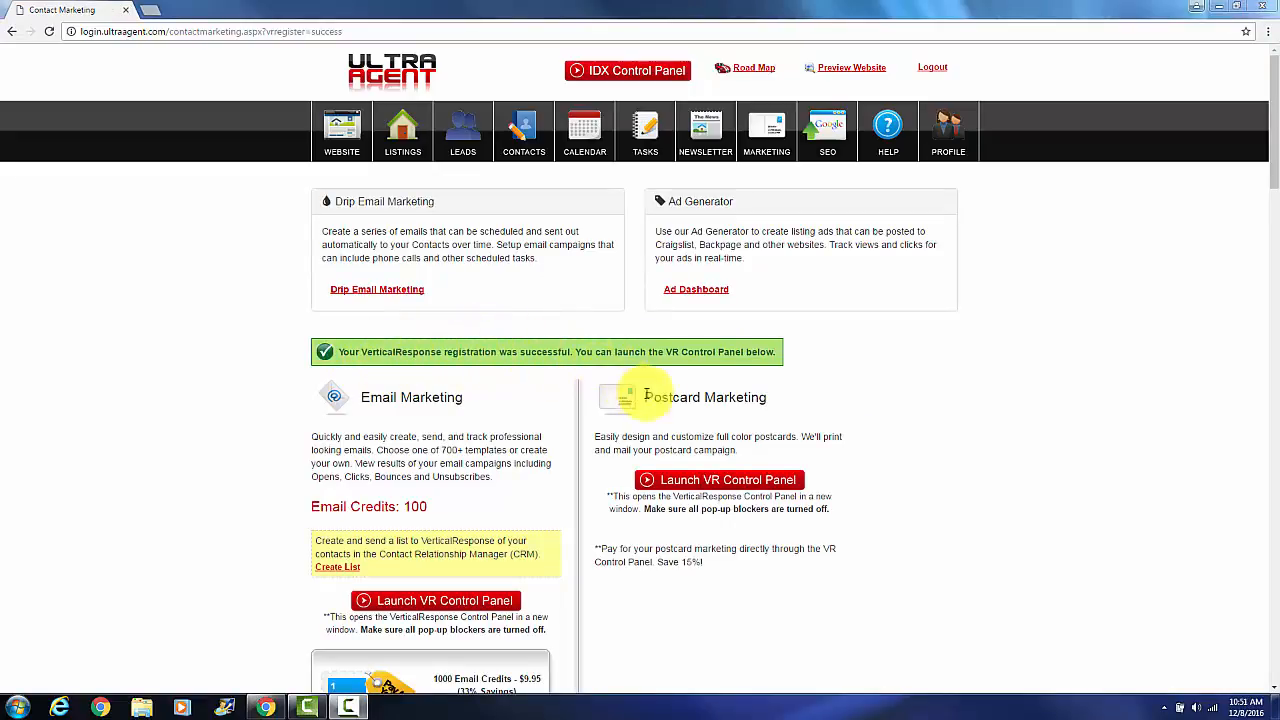
On the newsletter's scheduling page, enter a monthly newsletter subject line with the agent's first name and send the email newsletter to VerticalResponse
click(713, 158)
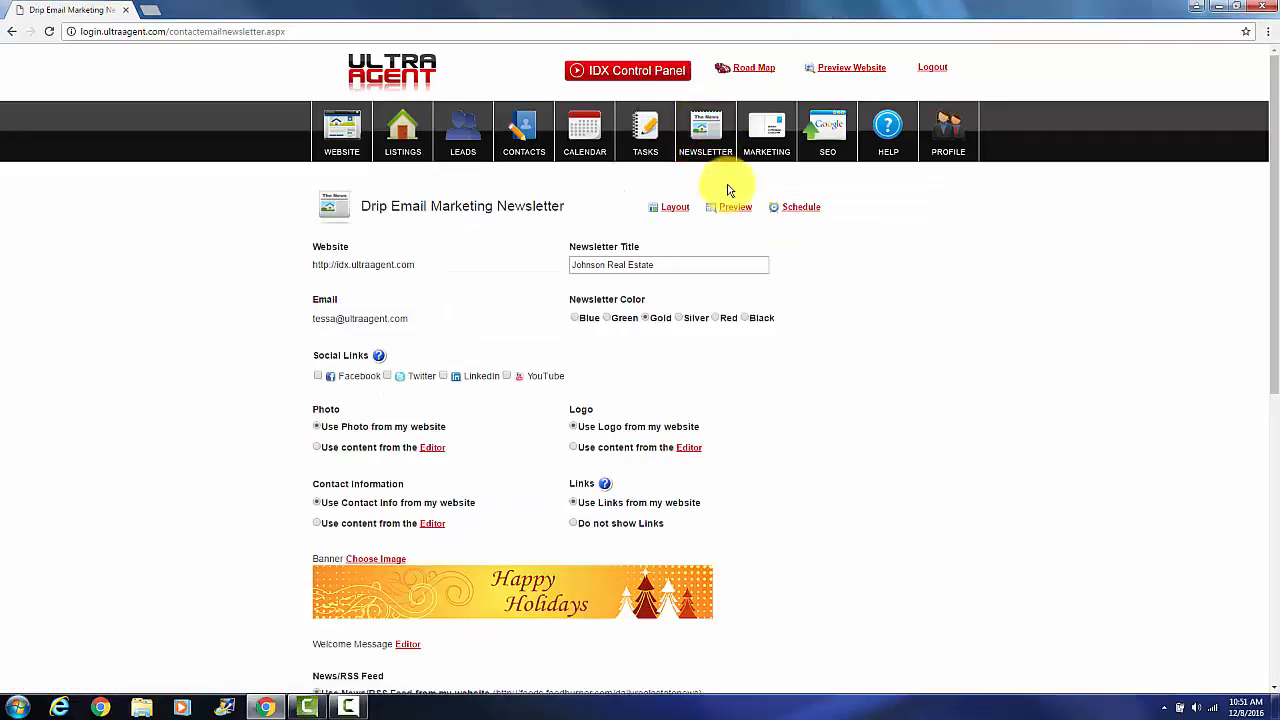
click(814, 214)
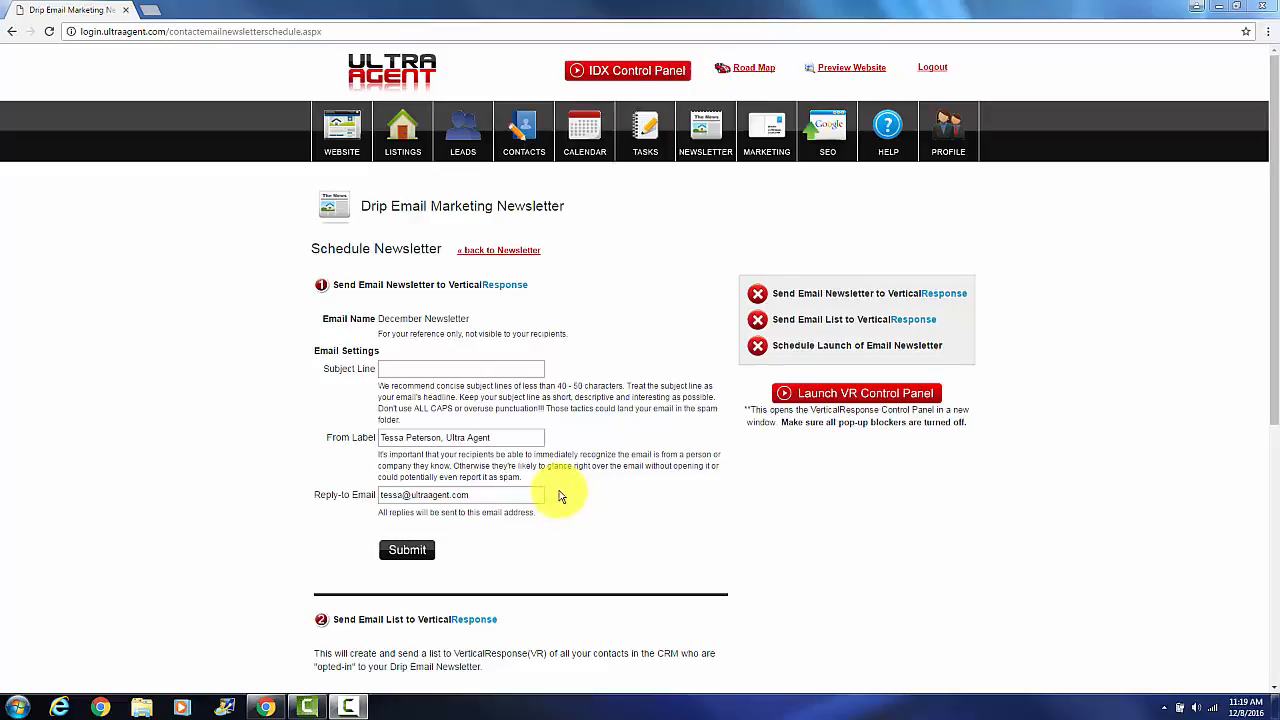
click(516, 371)
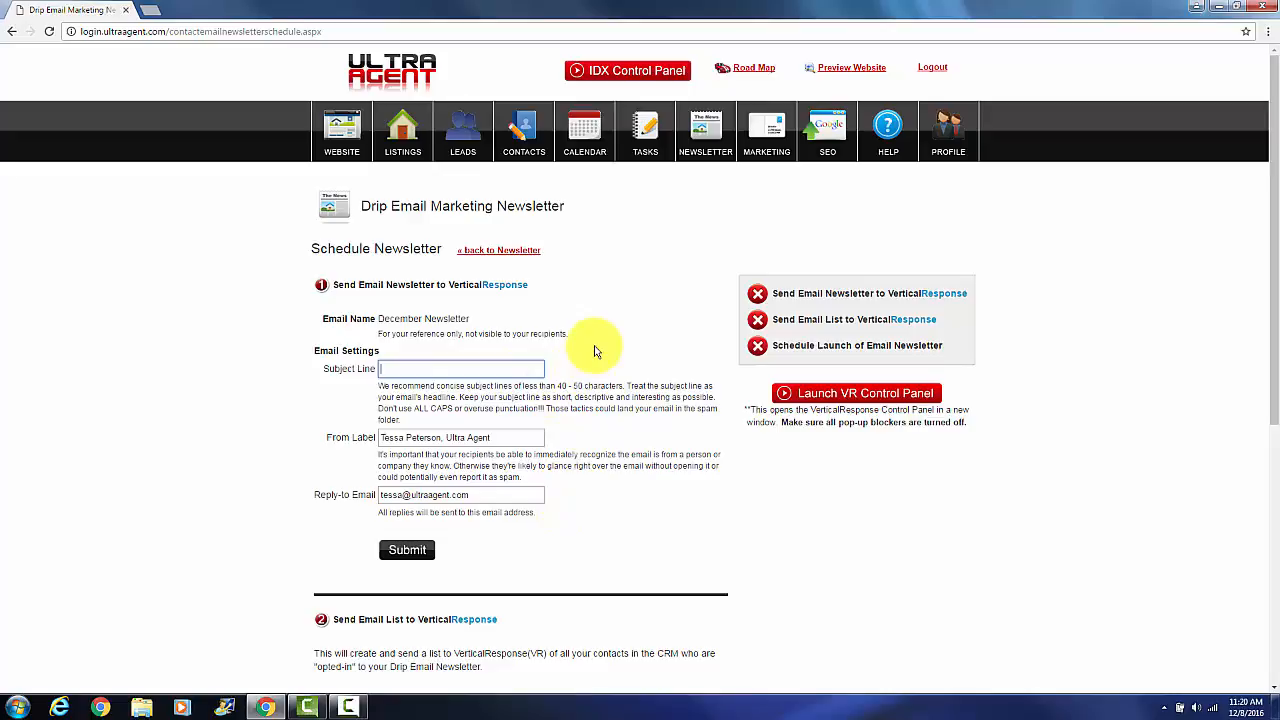
text(Tess)
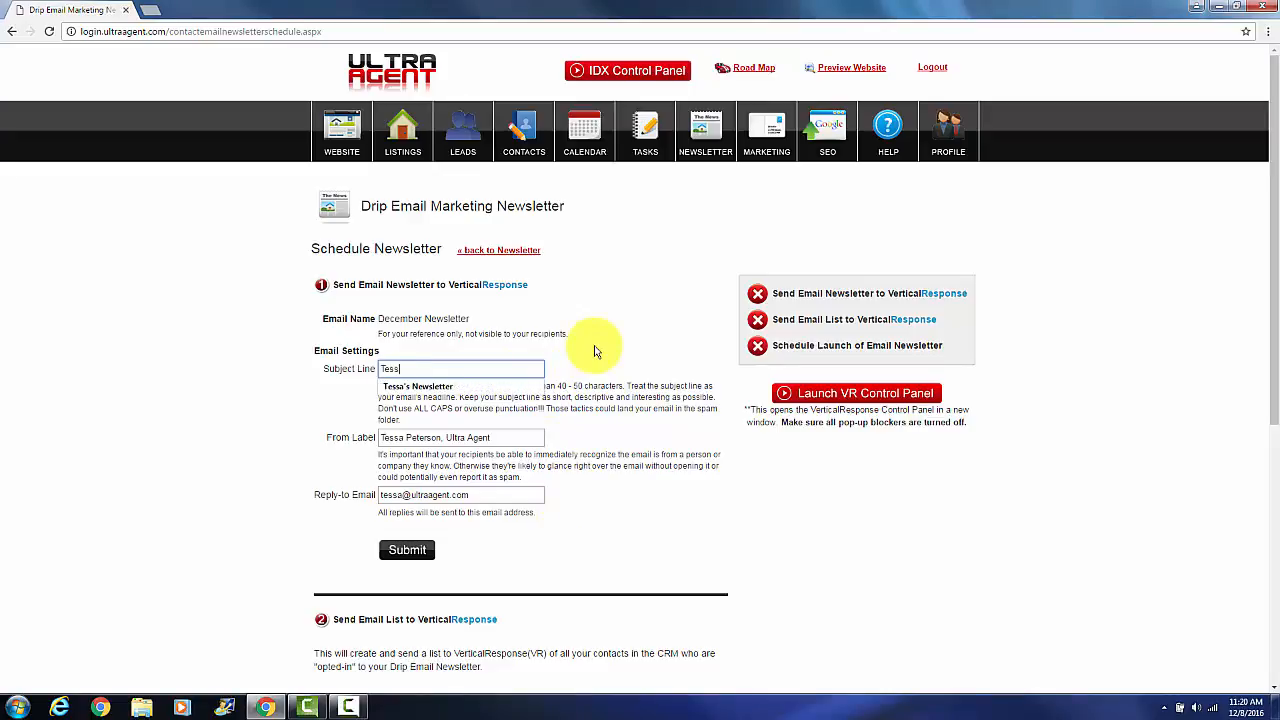
text(a' Monthly Newletter)
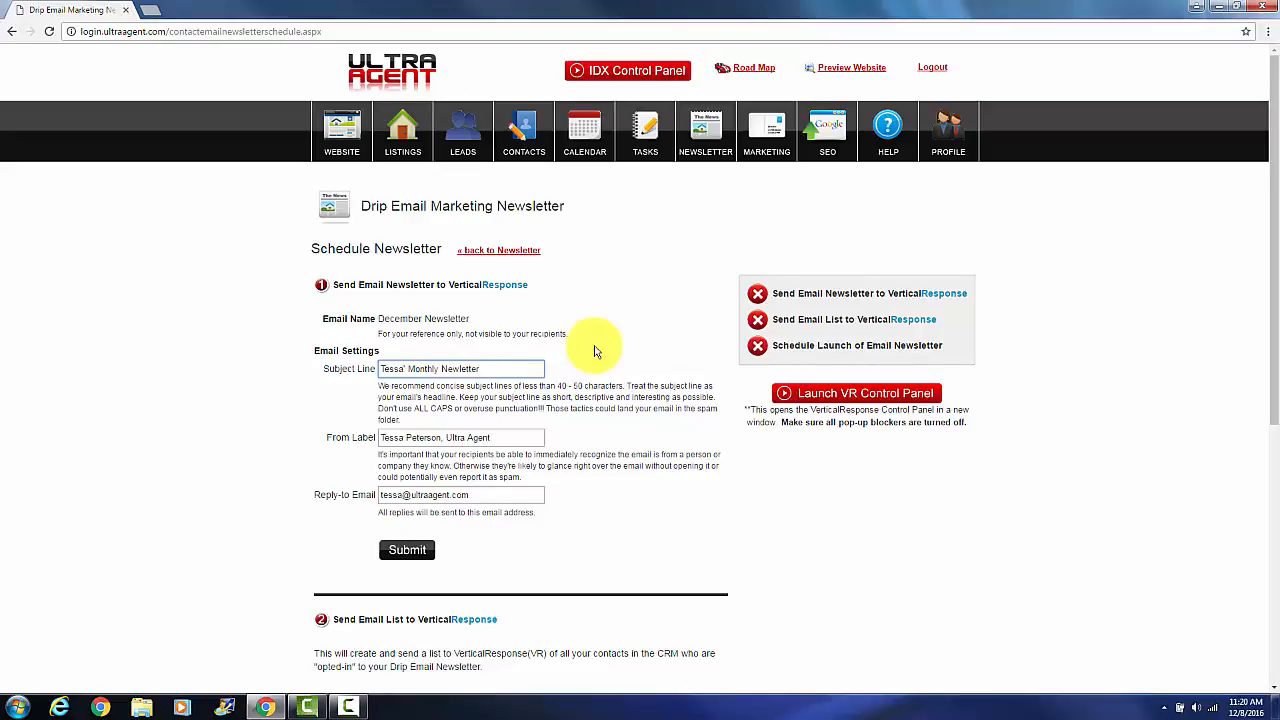
click(430, 560)
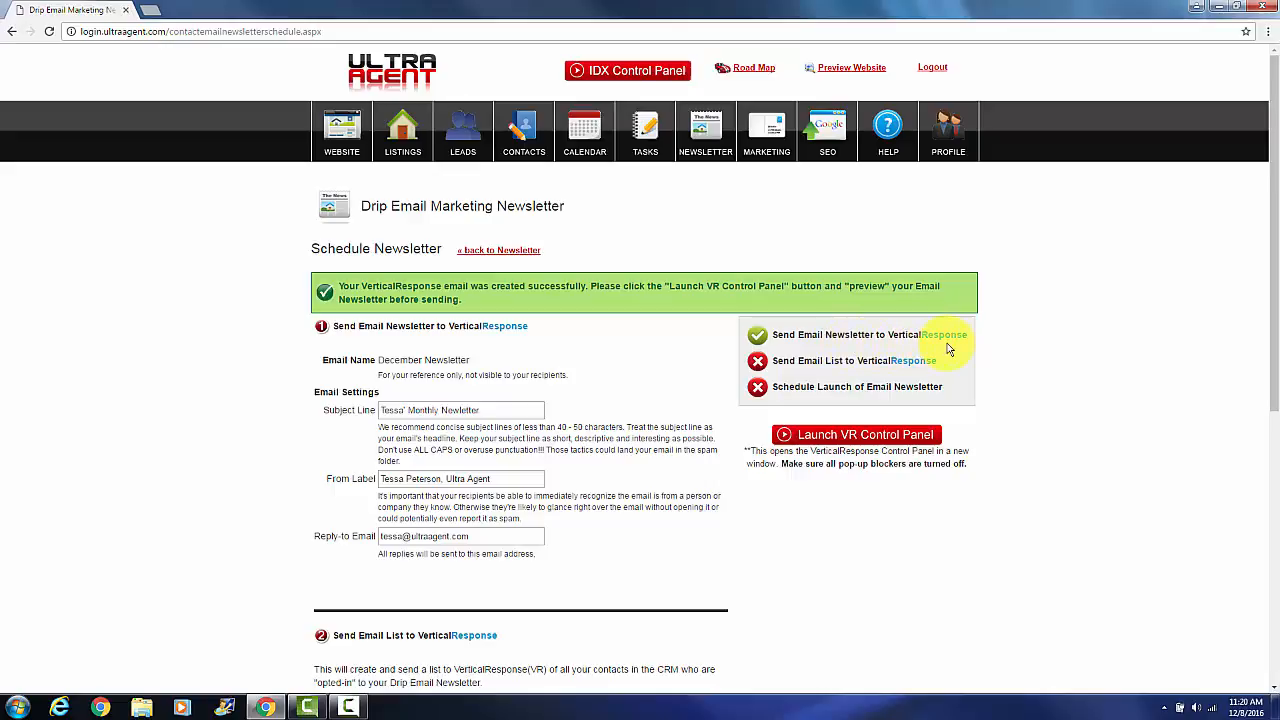
Check the first listed contact's record for its Send Drip Email Newsletter status and return to the contacts list
scroll(1015, 416, down, 3)
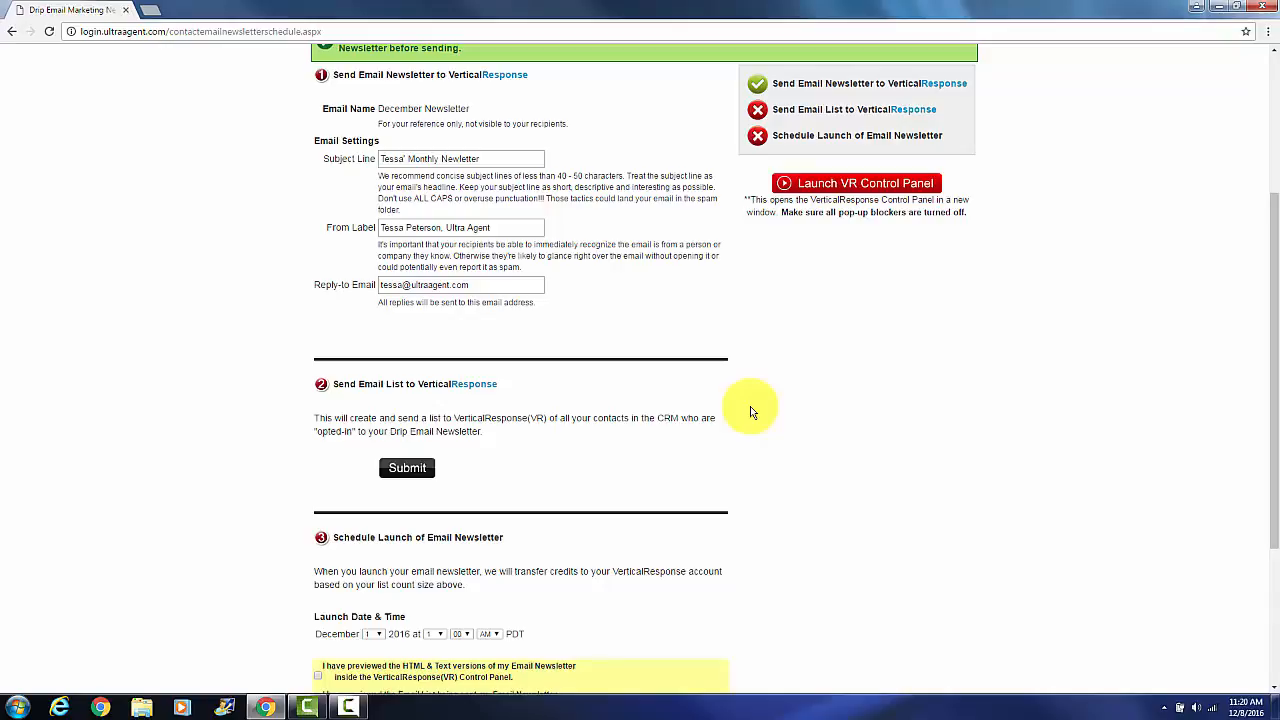
scroll(750, 406, up, 3)
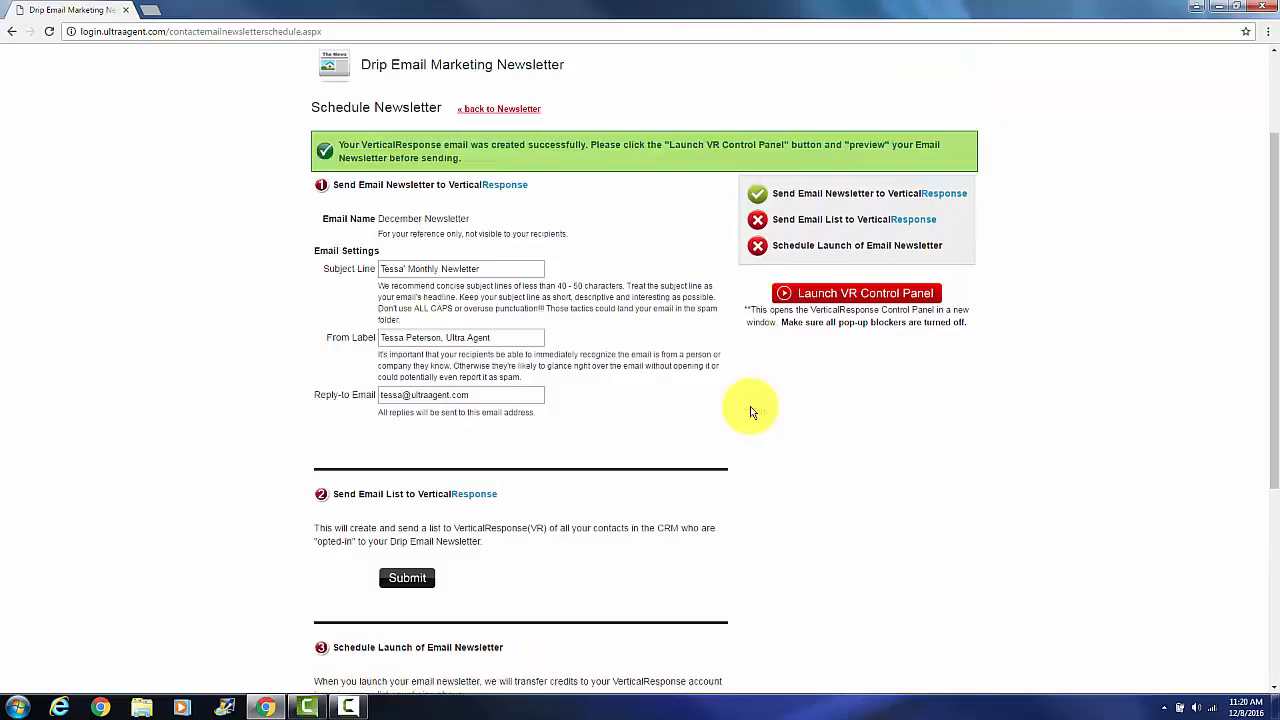
click(524, 158)
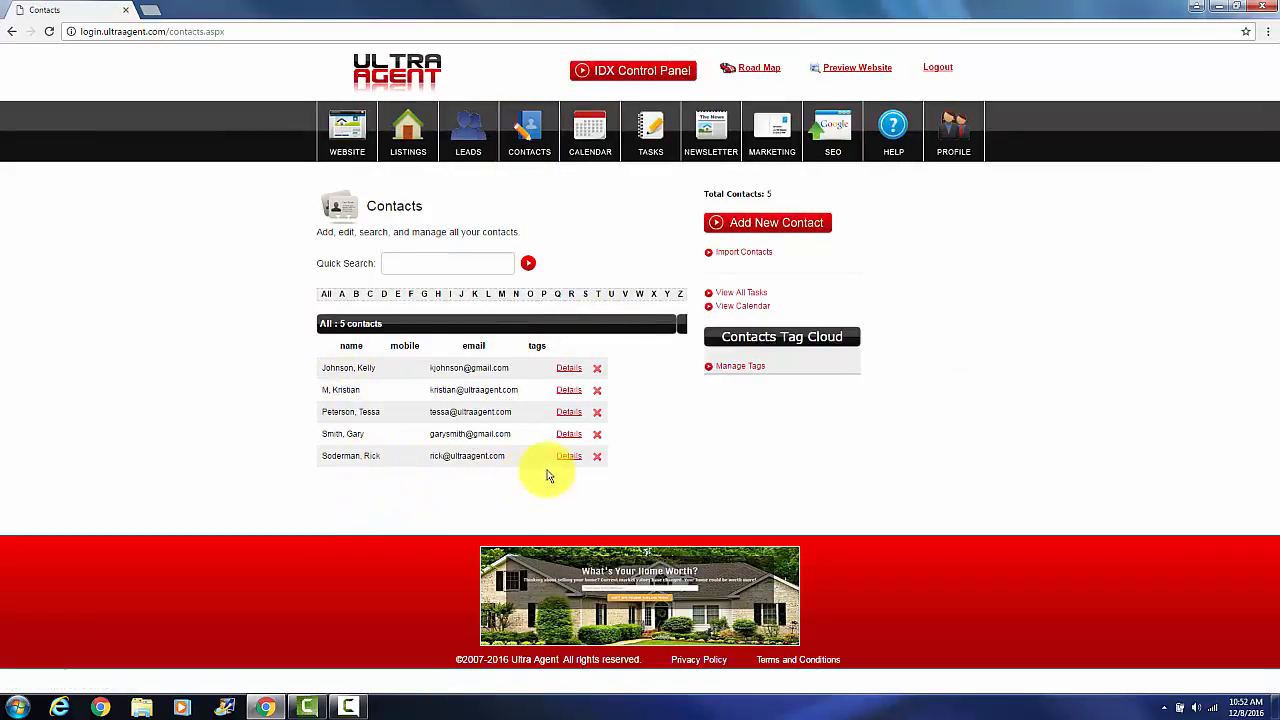
click(569, 370)
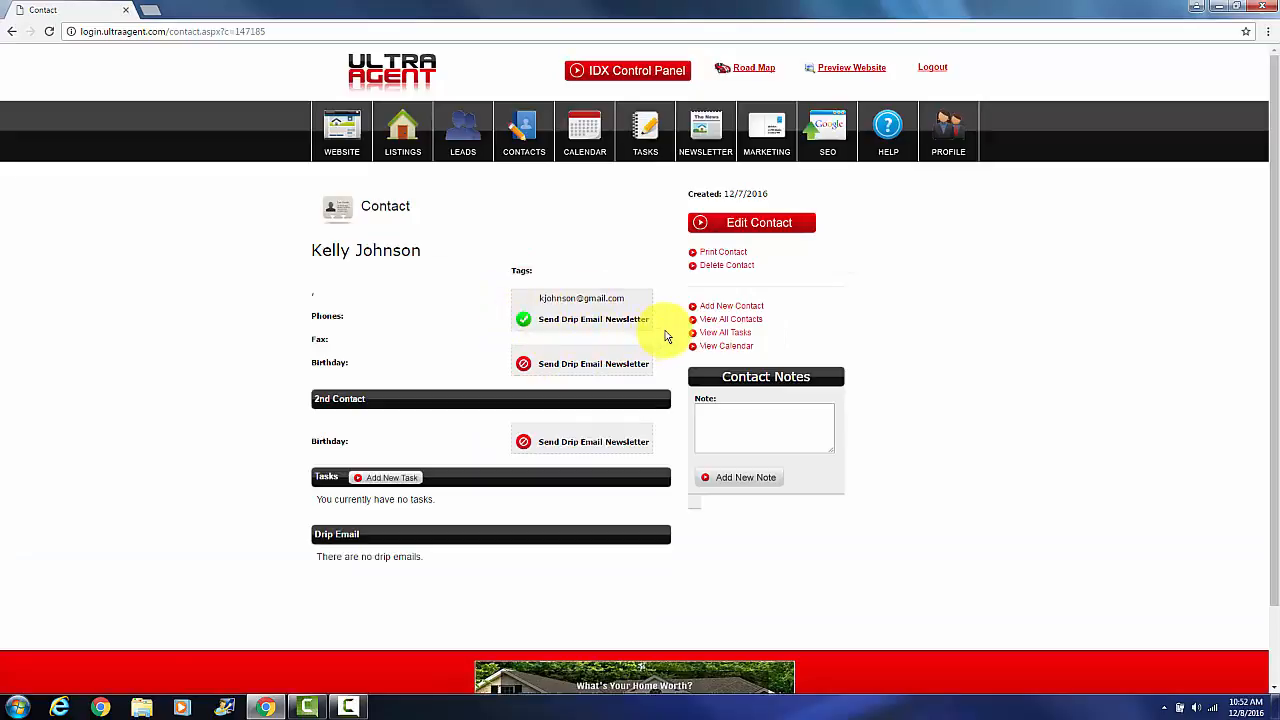
click(516, 150)
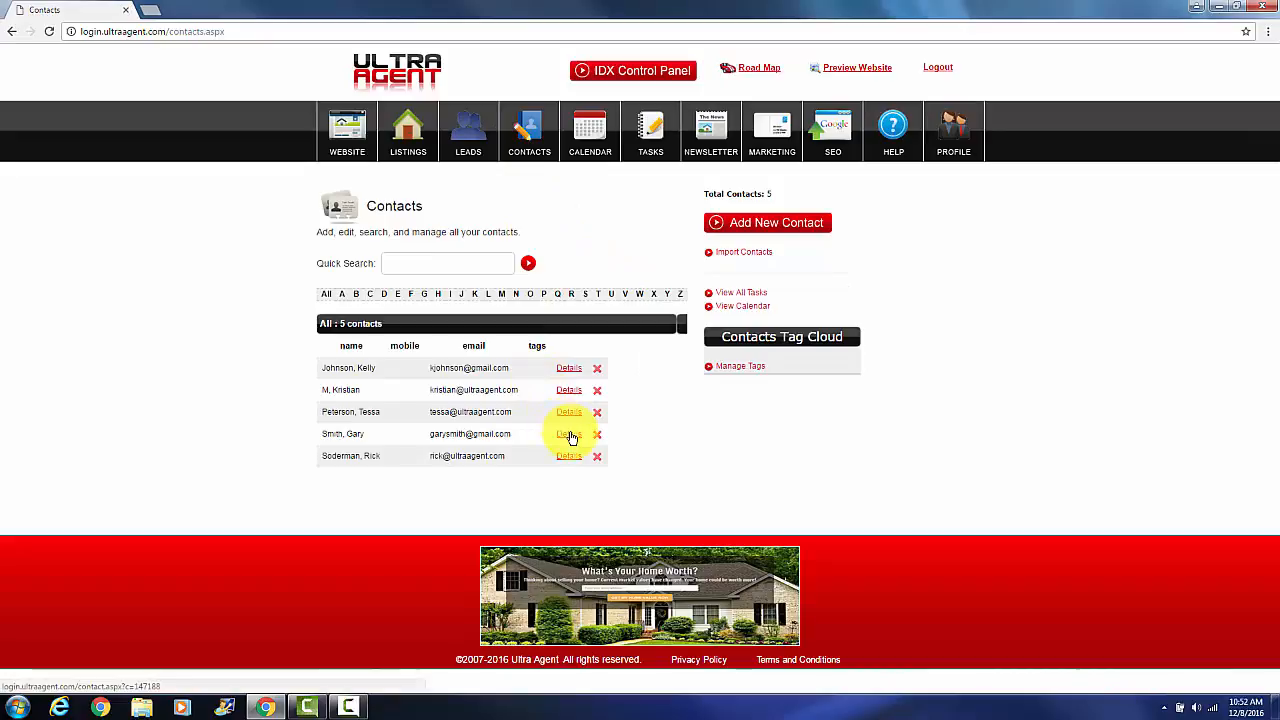
Edit the fourth listed contact and enable Send Drip Email Newsletter for the primary email
click(569, 435)
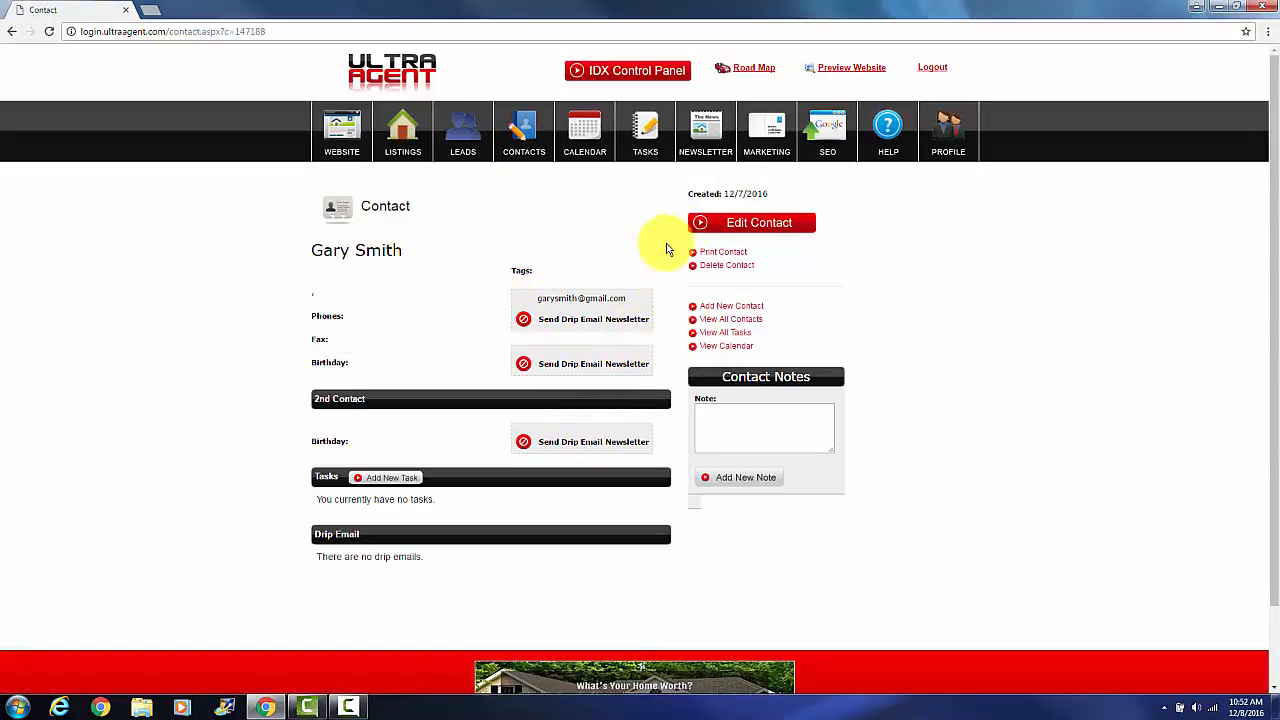
click(717, 225)
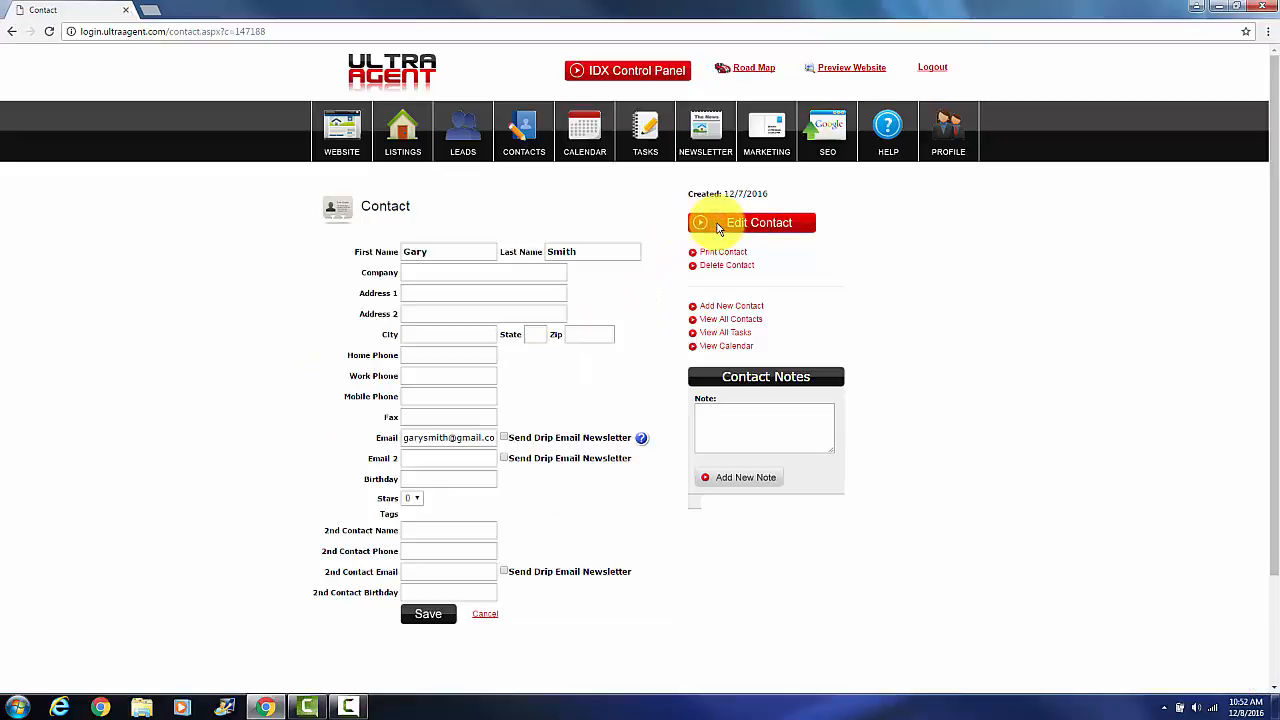
click(504, 438)
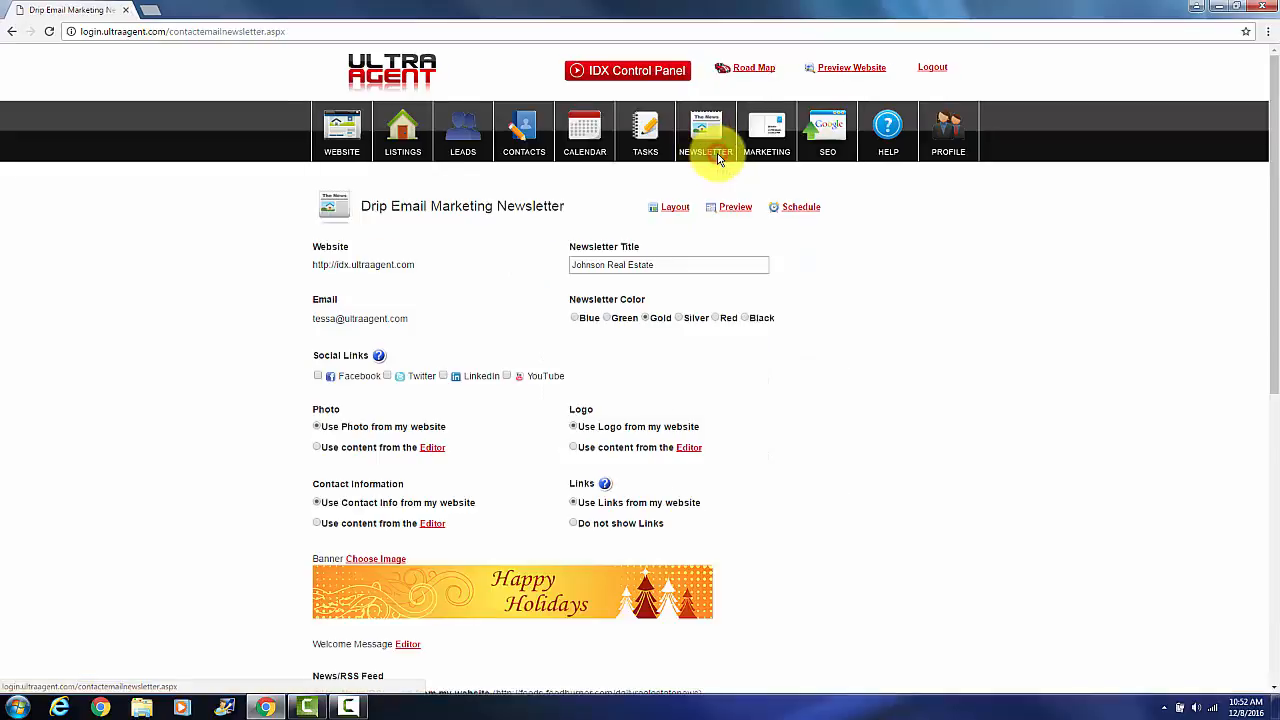
Send the email list of opted-in contacts to VerticalResponse from the newsletter's scheduling page
click(800, 212)
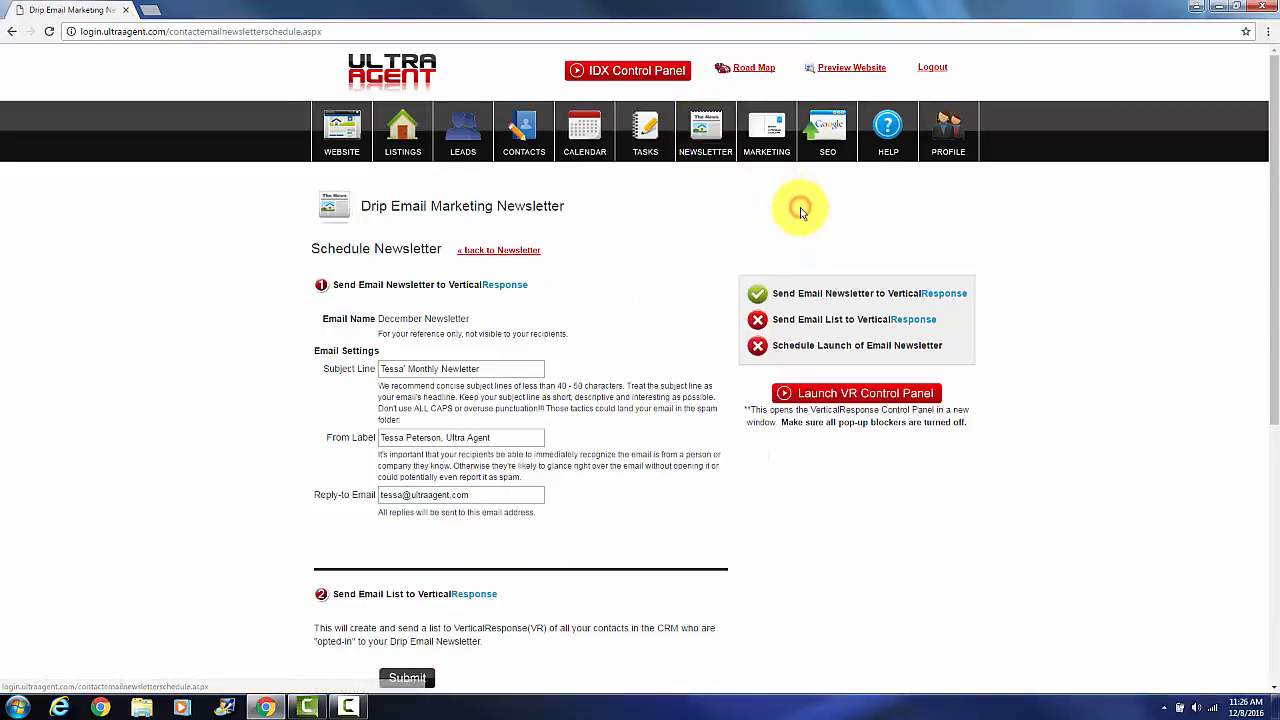
scroll(694, 300, down, 3)
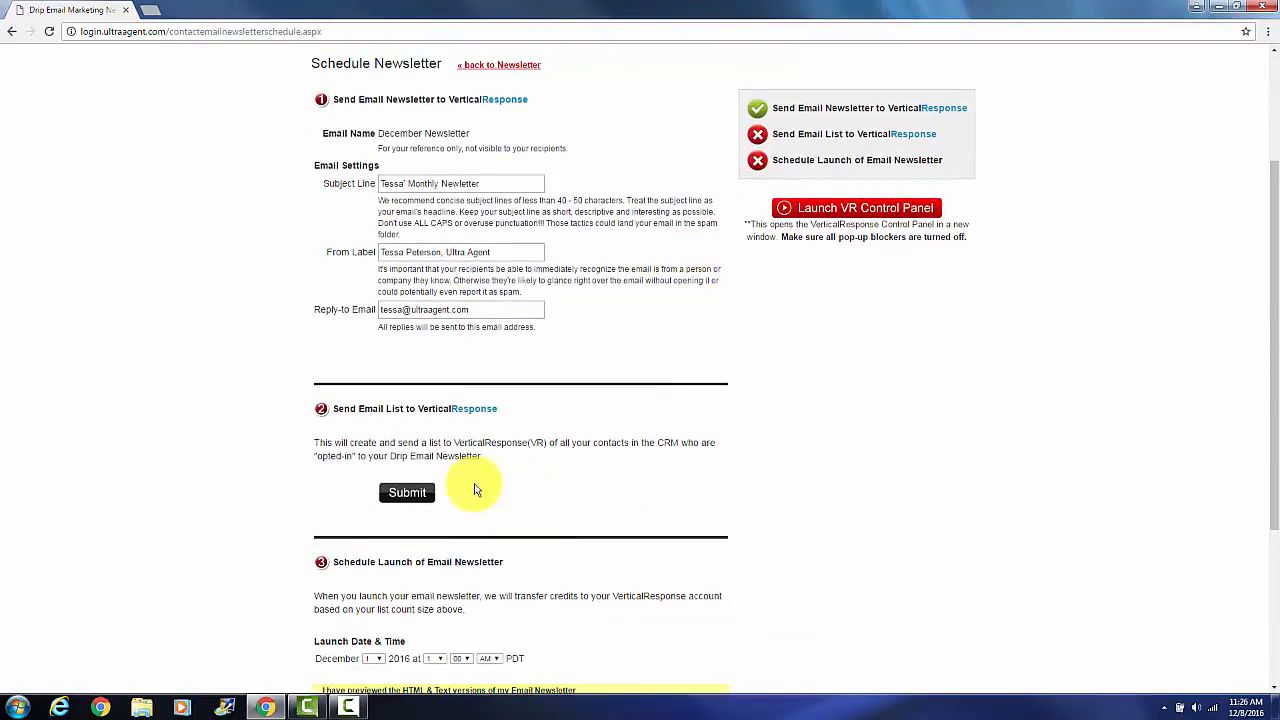
click(410, 494)
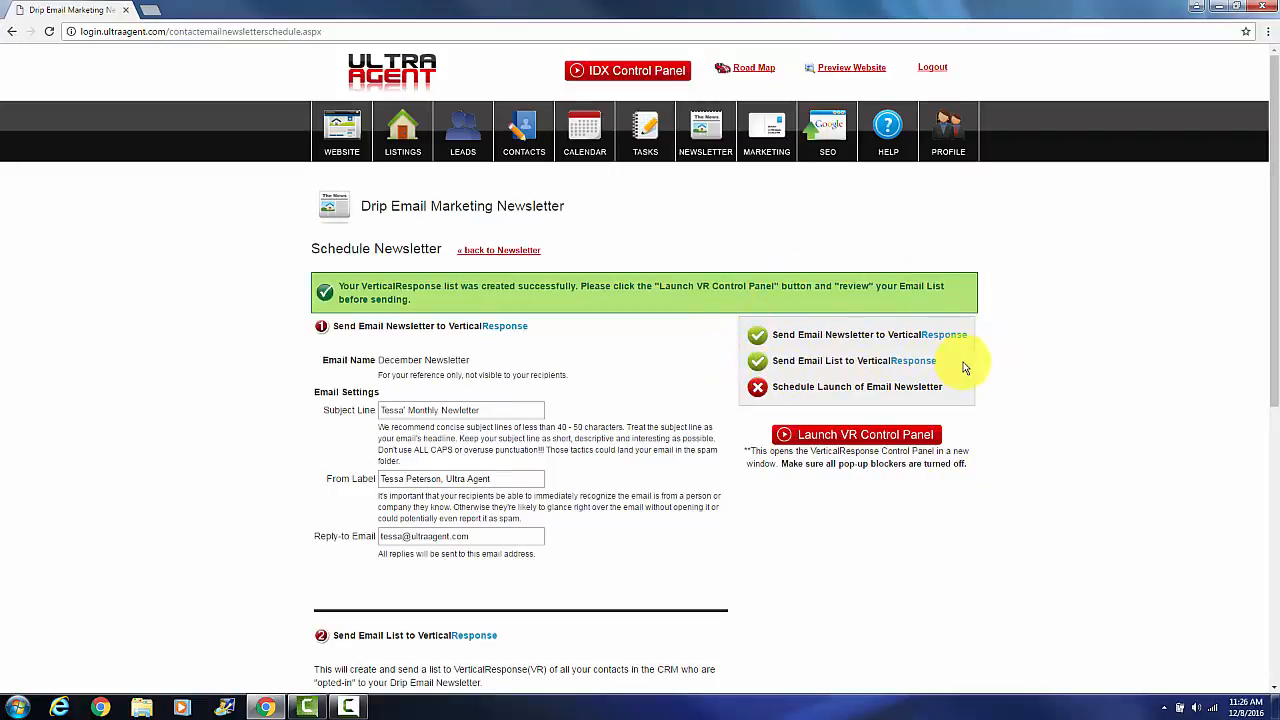
scroll(965, 368, down, 5)
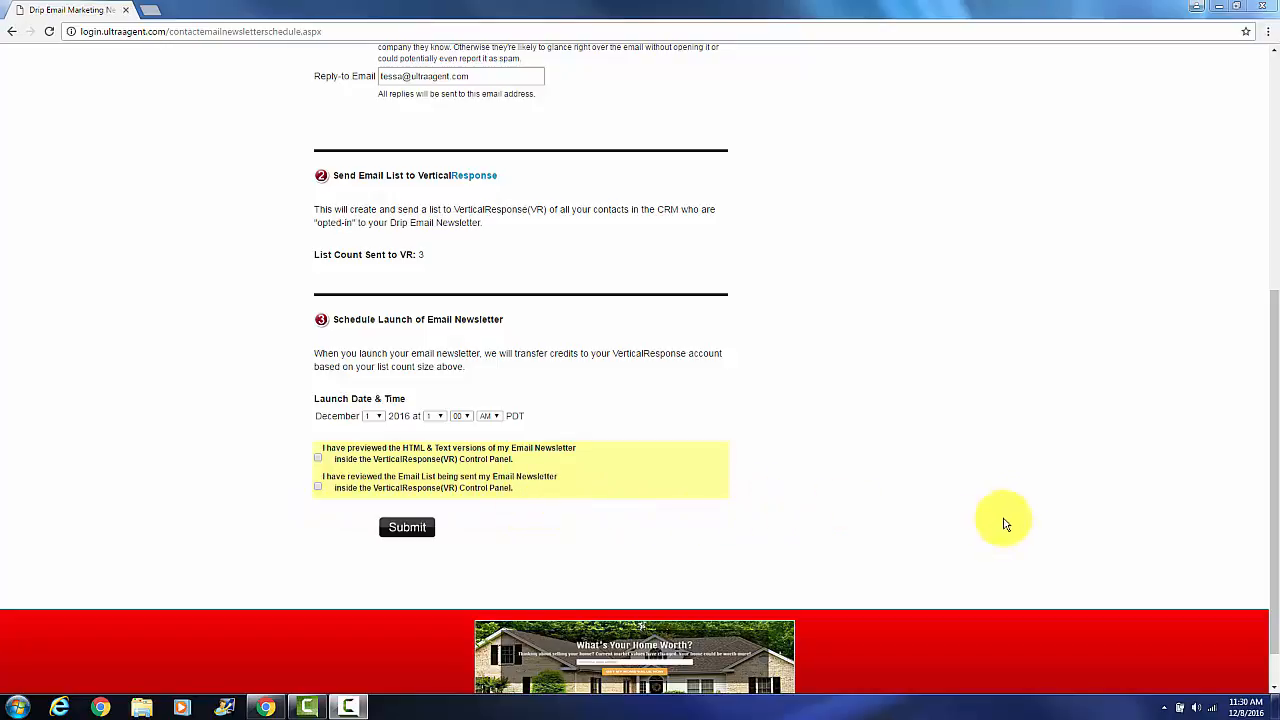
drag(1269, 338, 1249, 114)
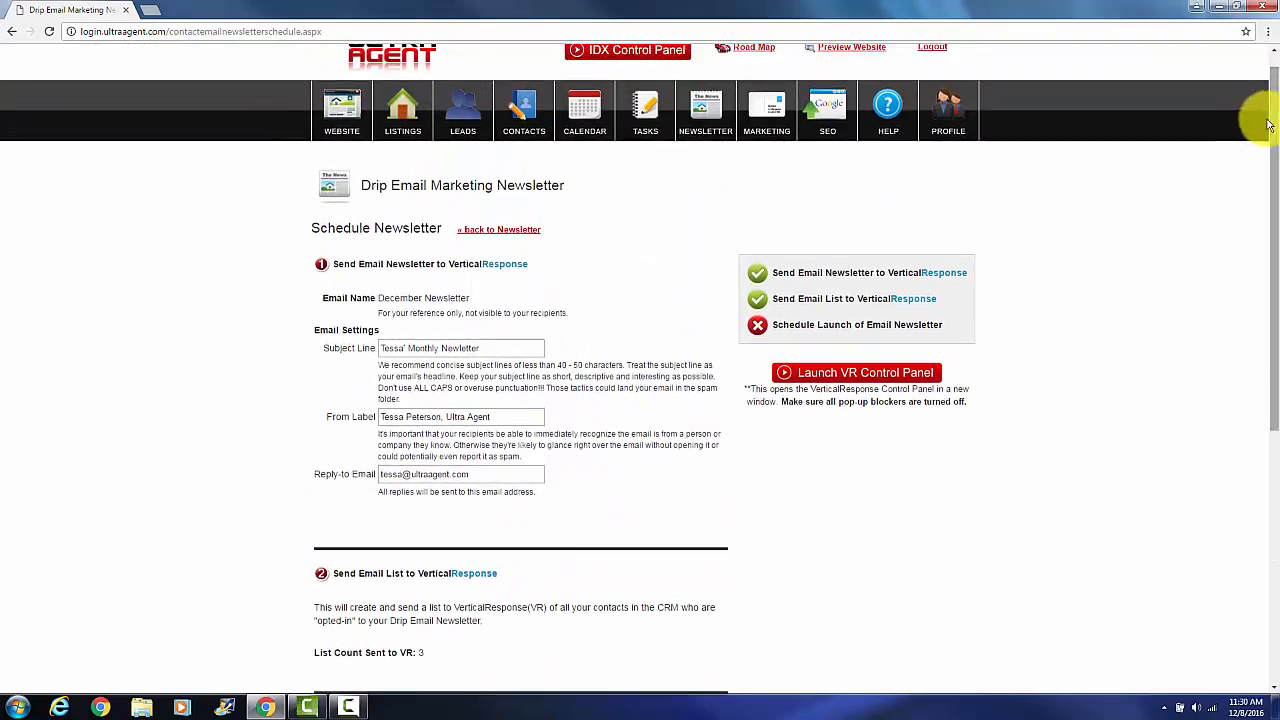
click(866, 380)
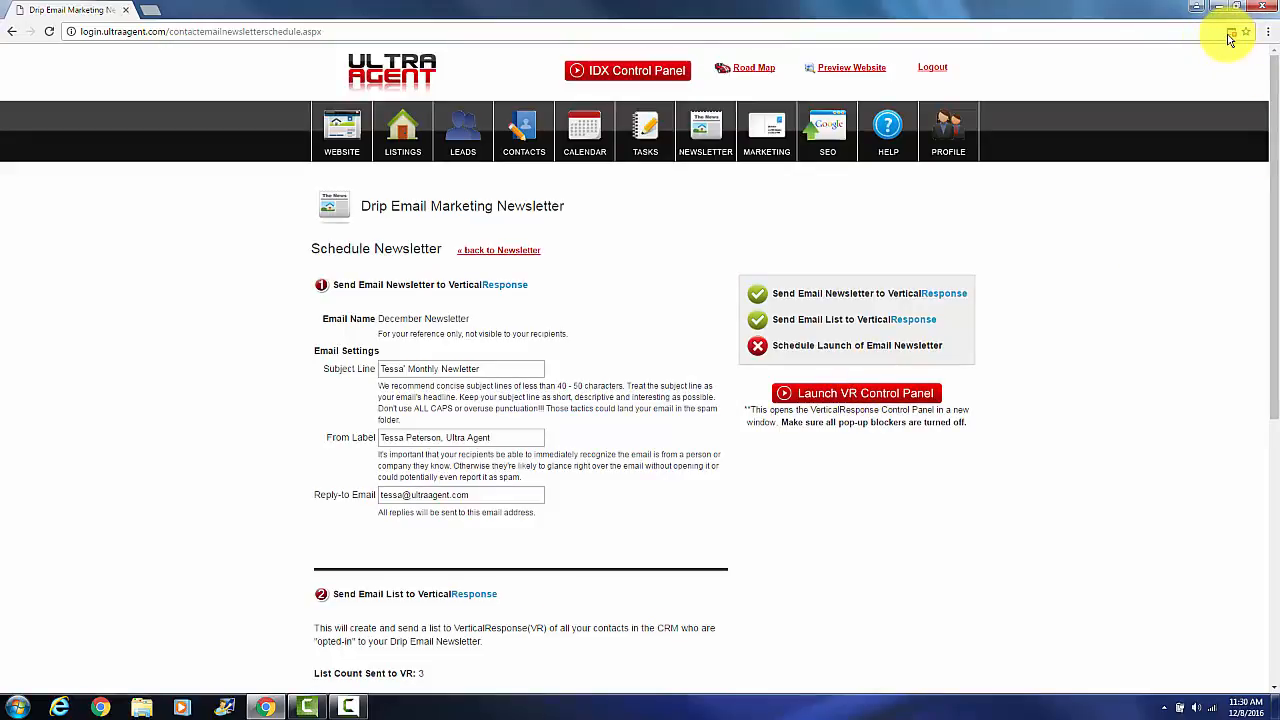
click(1230, 36)
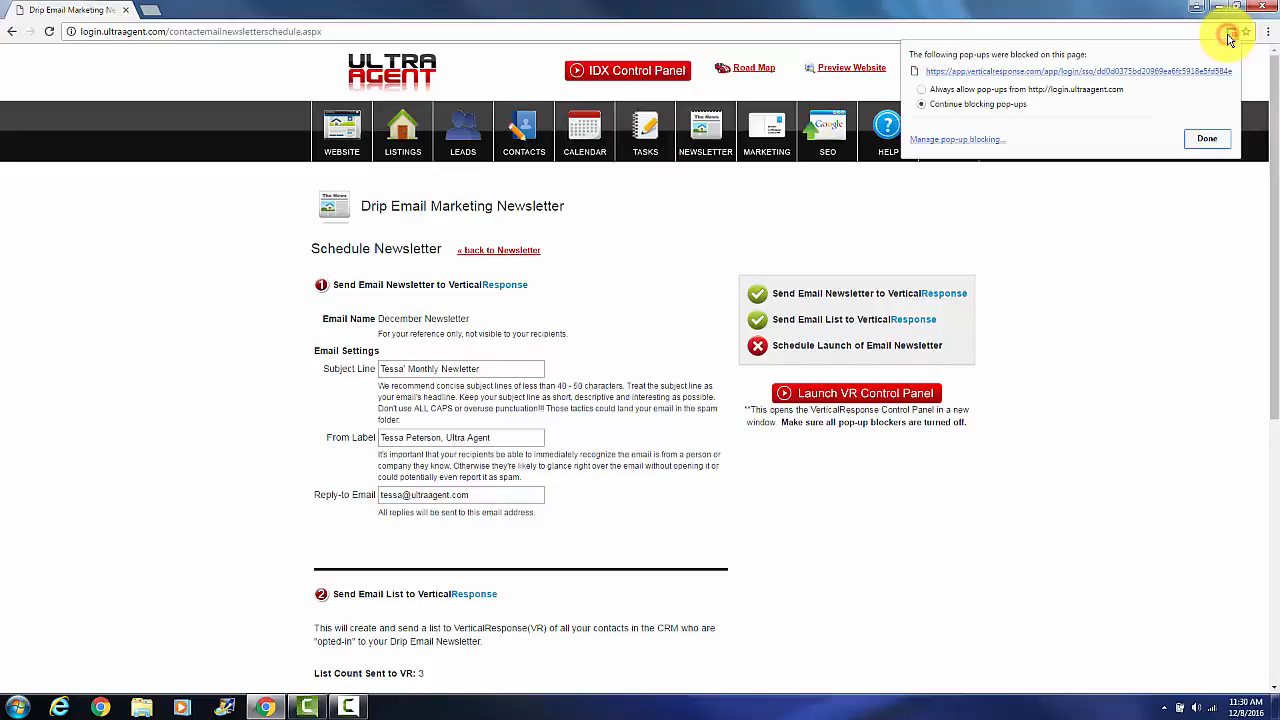
click(925, 91)
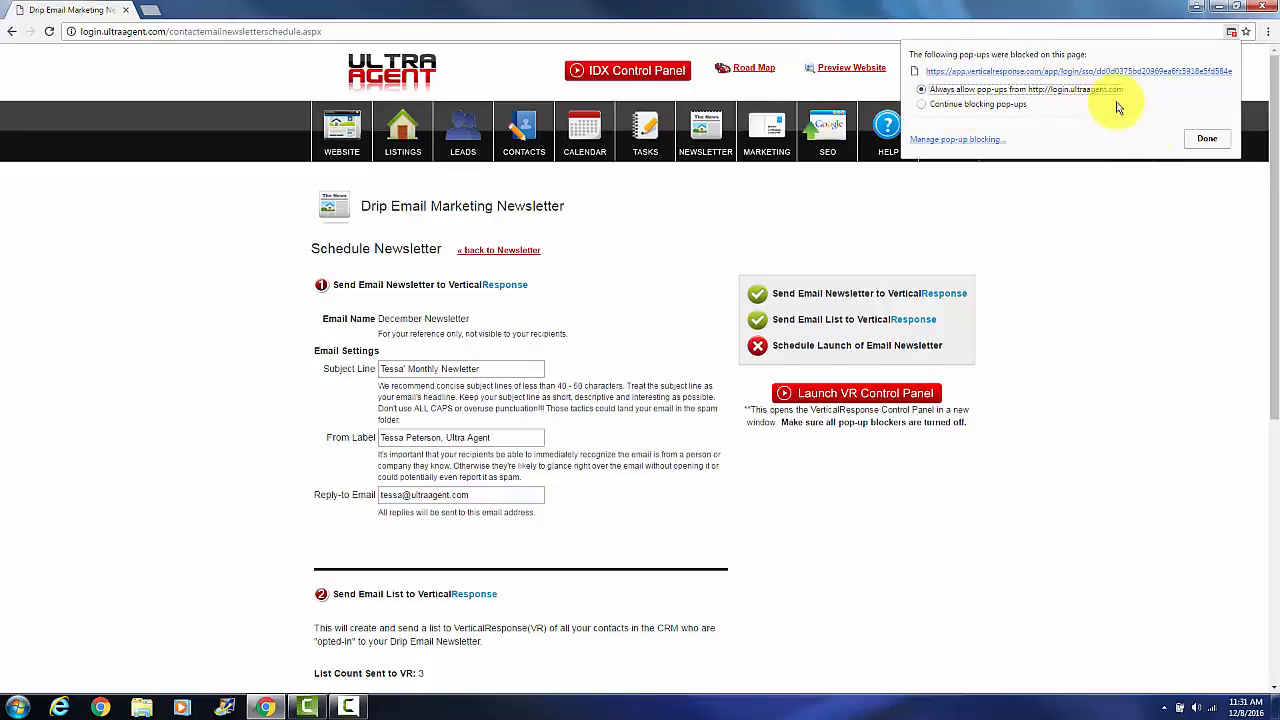
click(1203, 140)
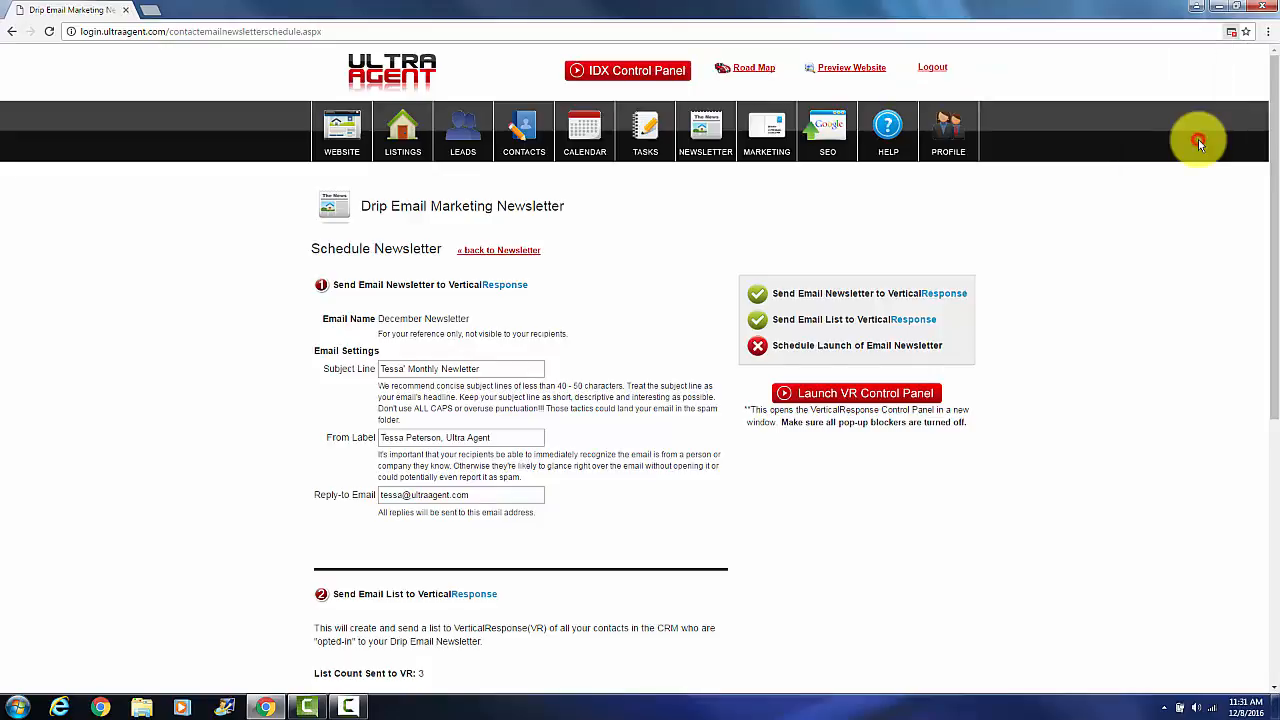
click(919, 401)
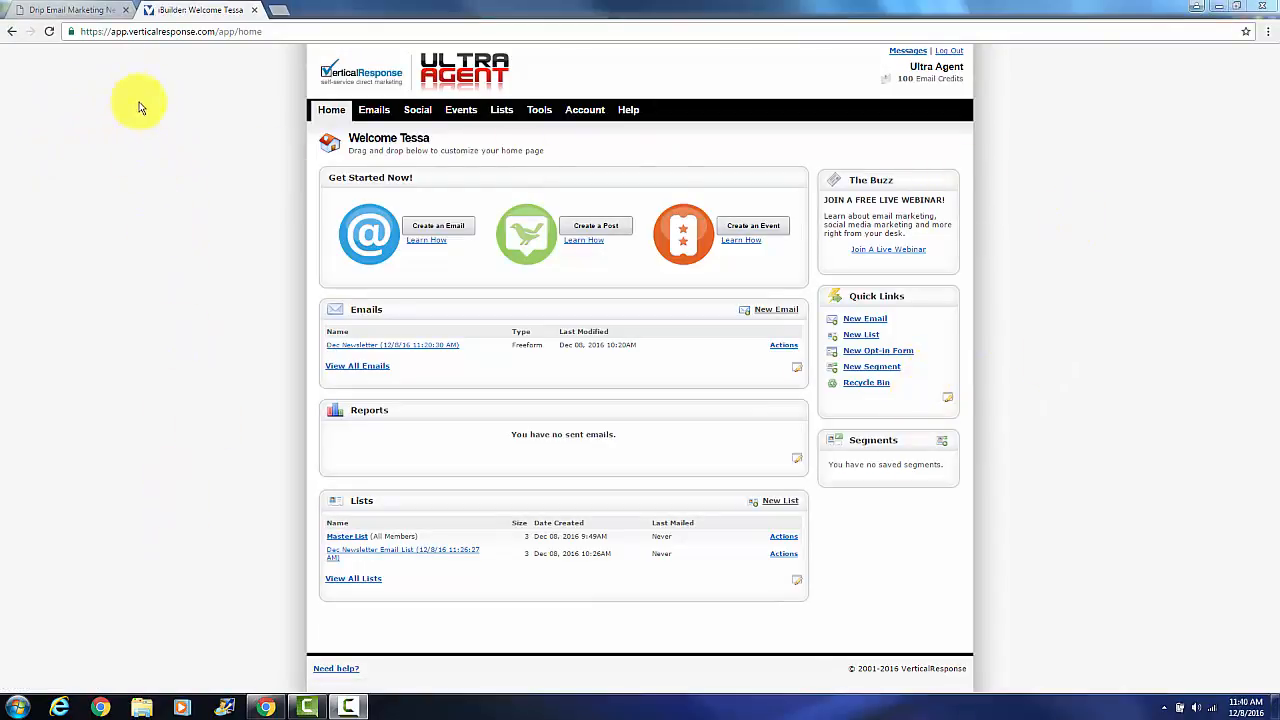
Open the Dec Newsletter draft from the emails list in VerticalResponse
click(57, 11)
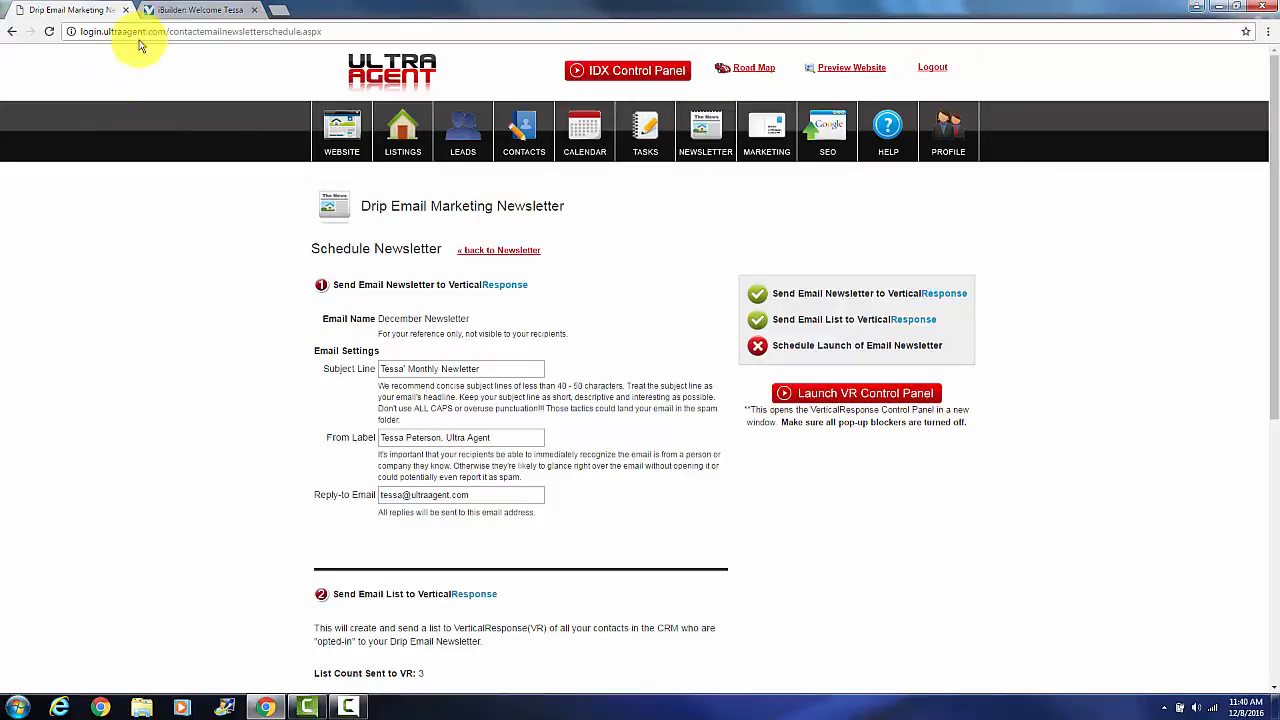
click(190, 14)
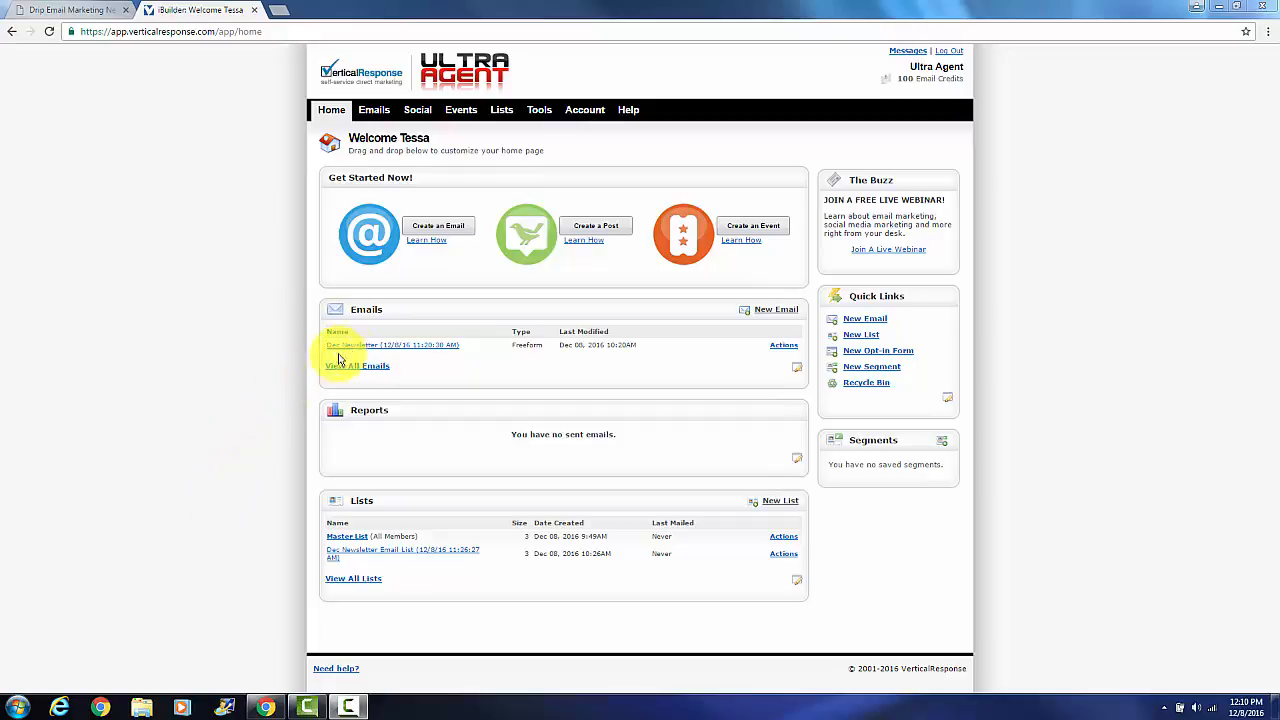
mouse_move(368, 118)
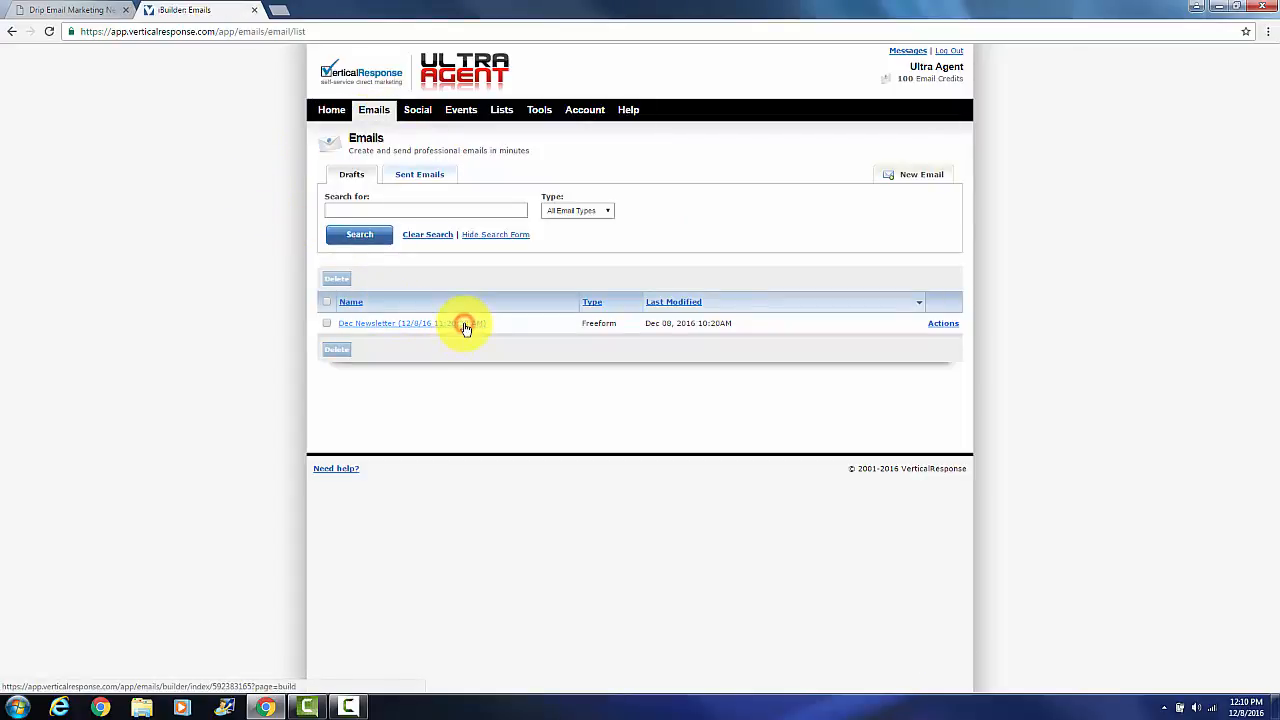
click(465, 326)
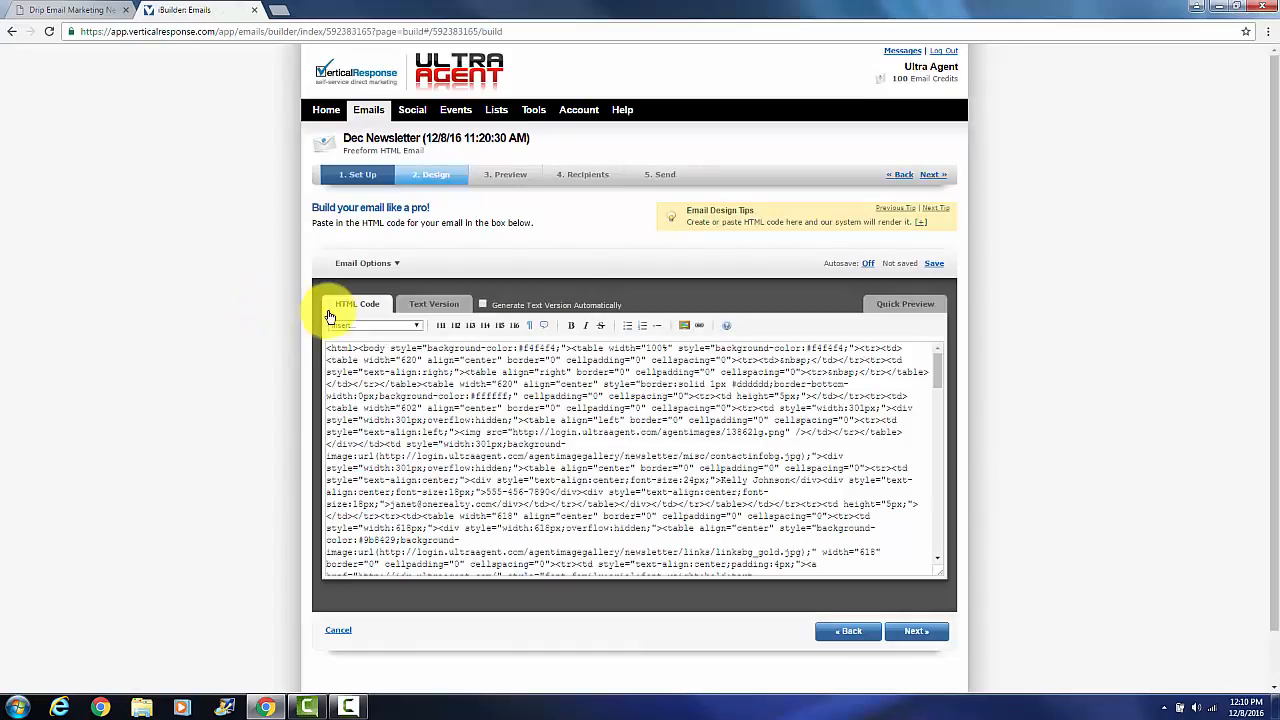
Examine the HTML code and the text version of the newsletter draft
scroll(522, 393, down, 20)
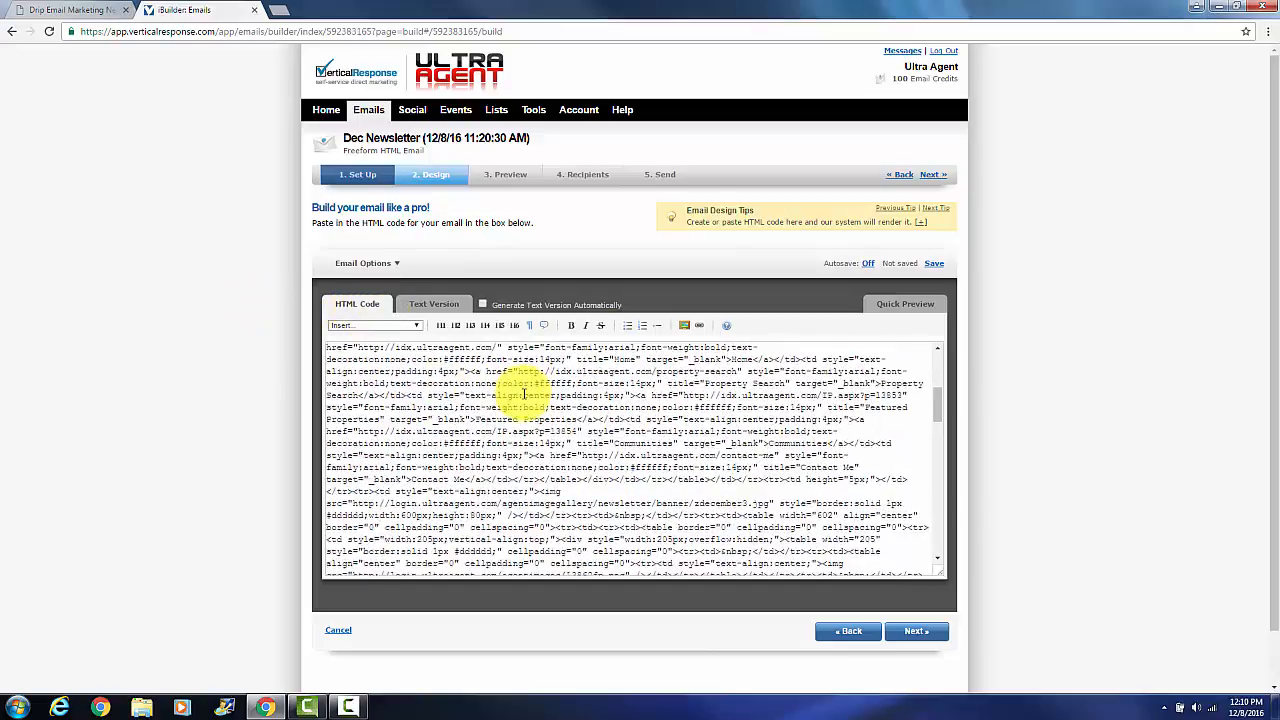
click(460, 305)
scroll(509, 400, down, 4)
scroll(509, 400, down, 10)
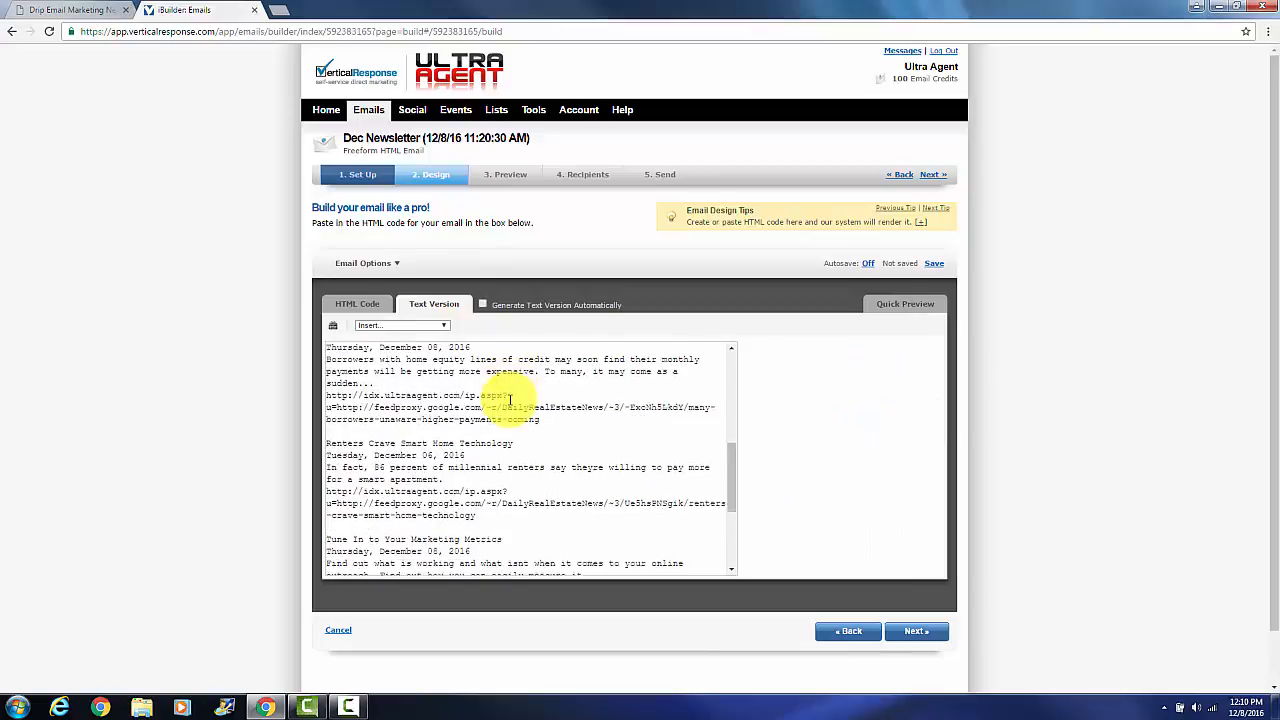
scroll(509, 400, up, 15)
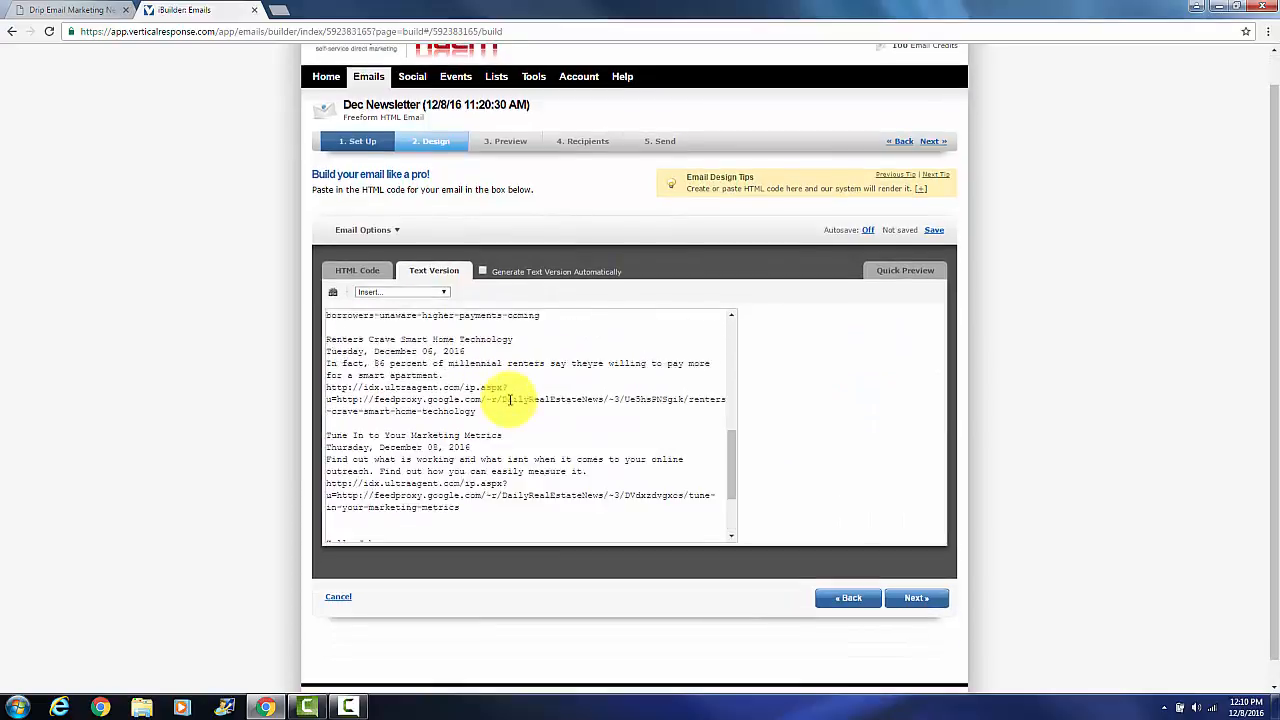
Leave the newsletter's design stage without saving and look through the full email in the Preview stage
click(506, 147)
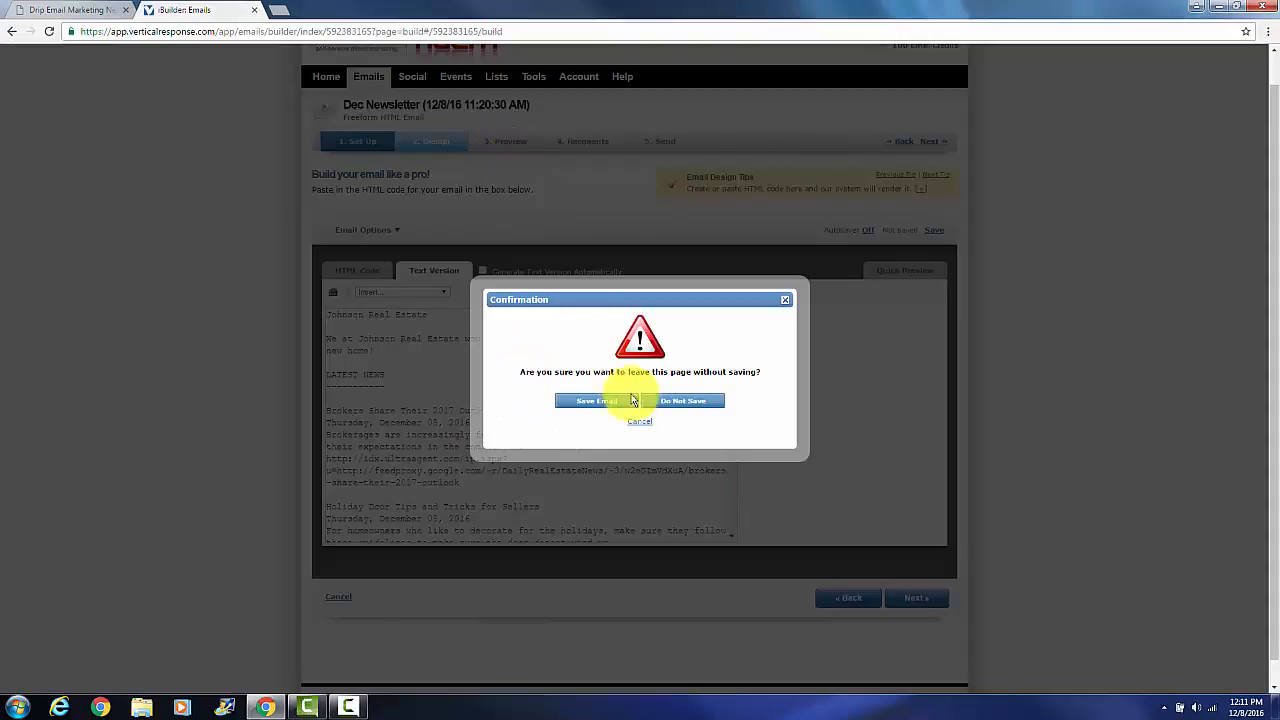
click(685, 404)
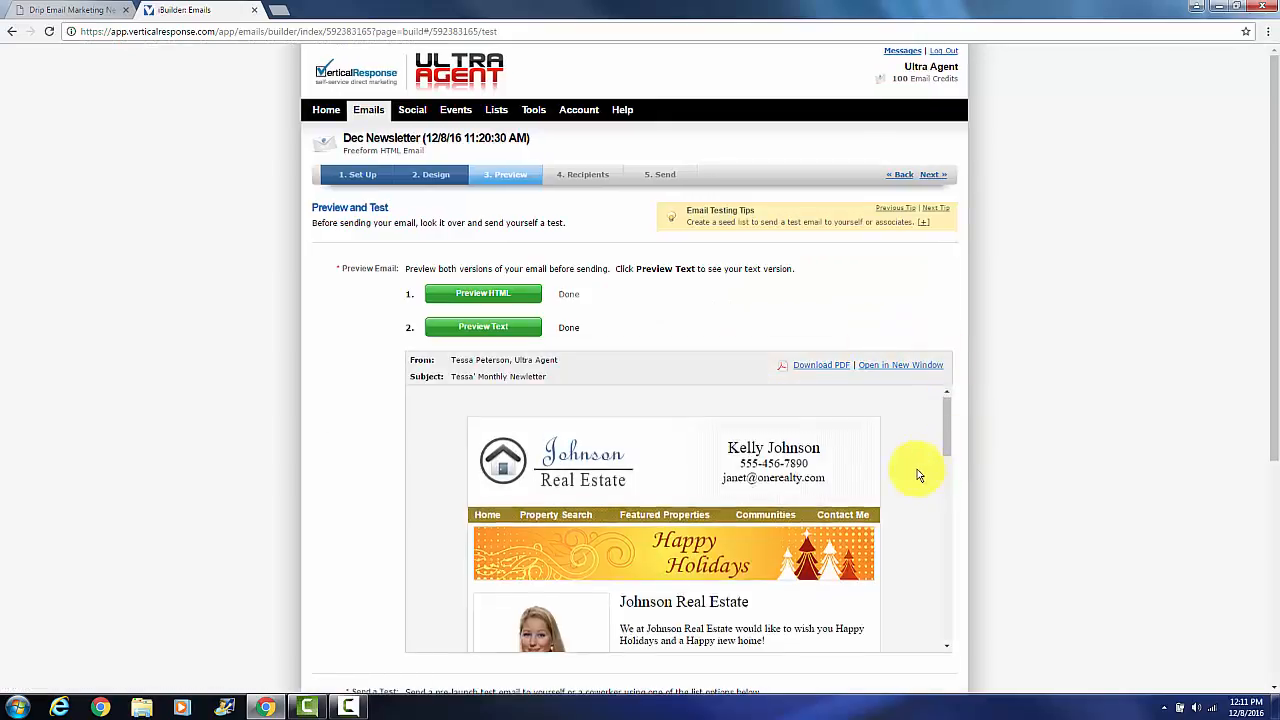
scroll(917, 469, down, 5)
scroll(913, 475, down, 6)
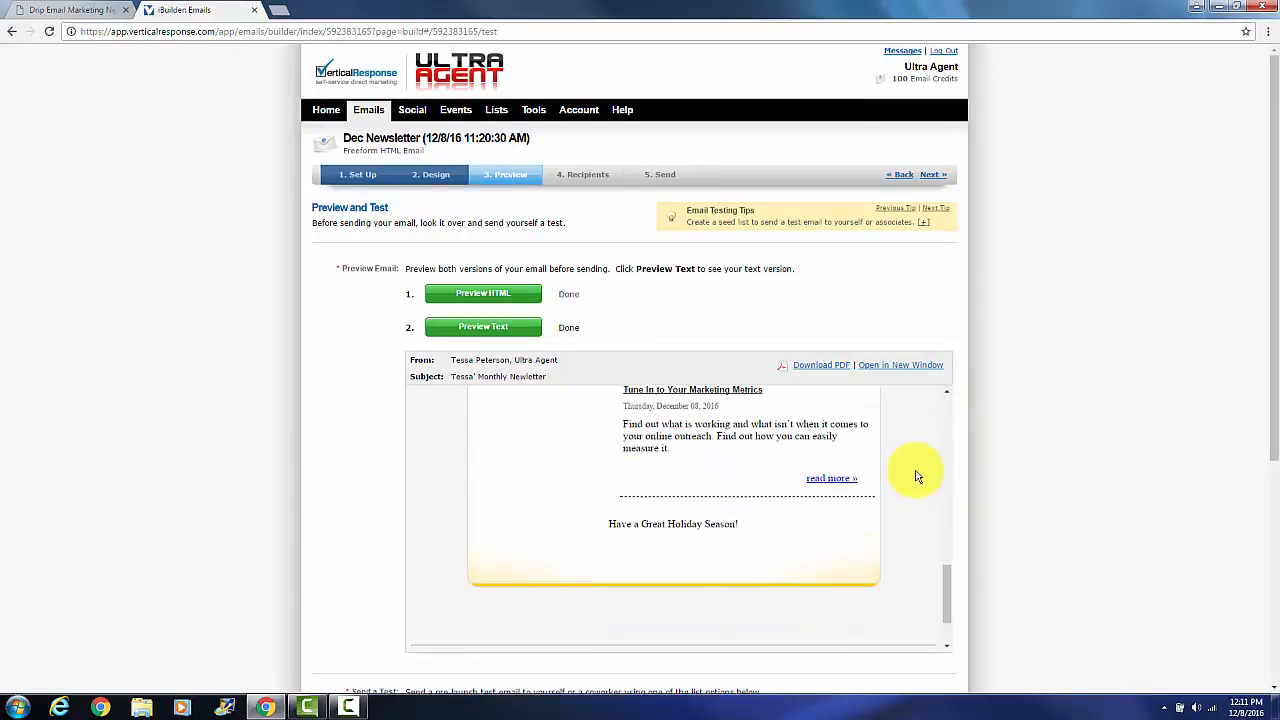
Review the members of the Dec Newsletter Email List in VerticalResponse and close its control panel to return to the scheduling page
click(328, 112)
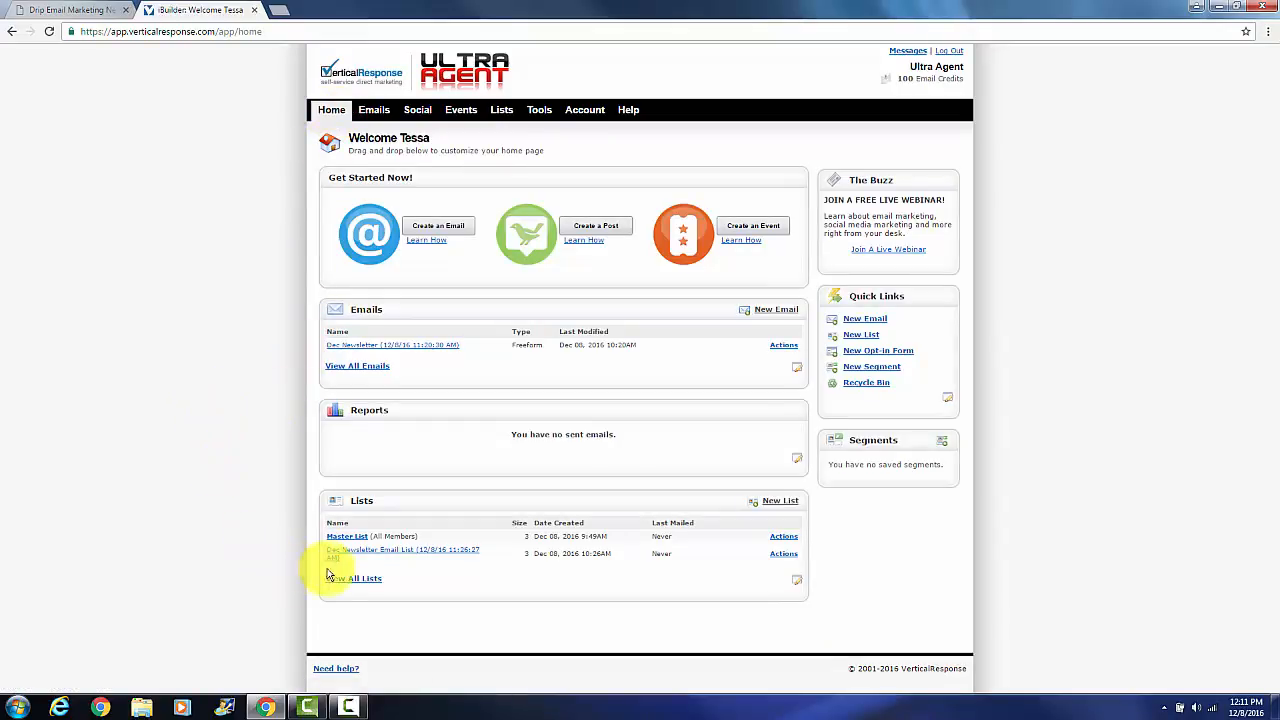
click(407, 553)
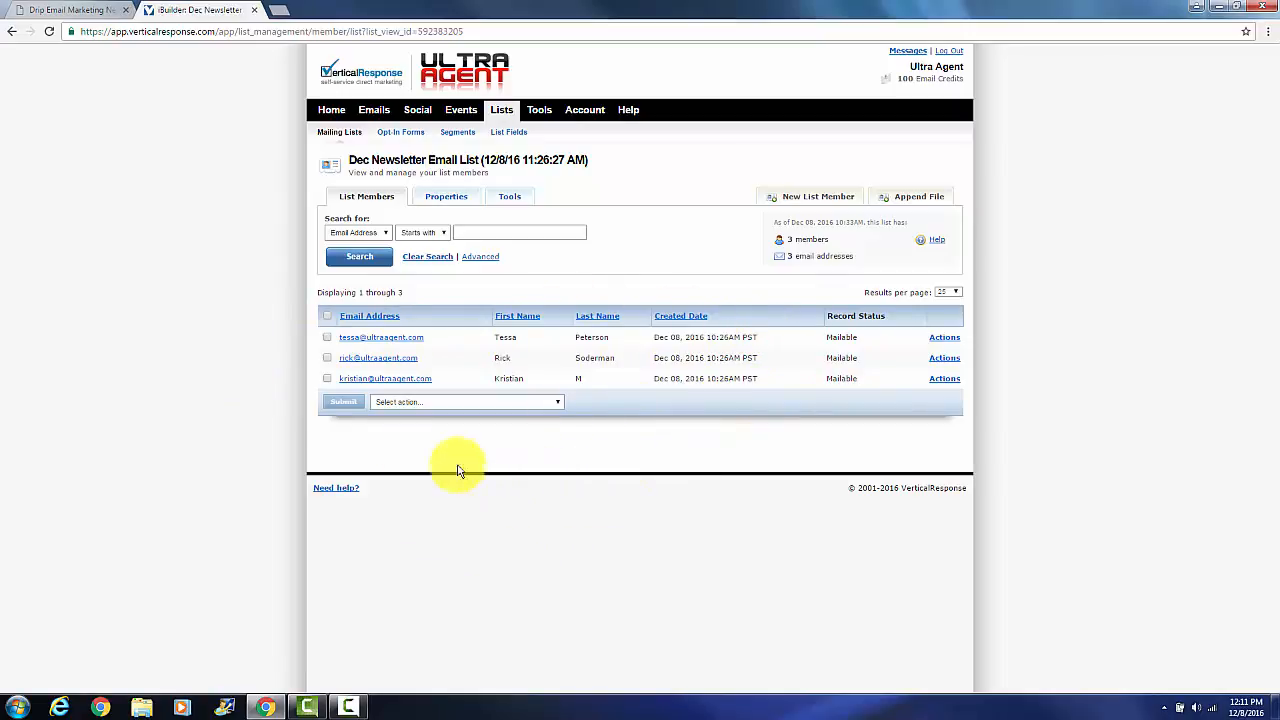
click(257, 11)
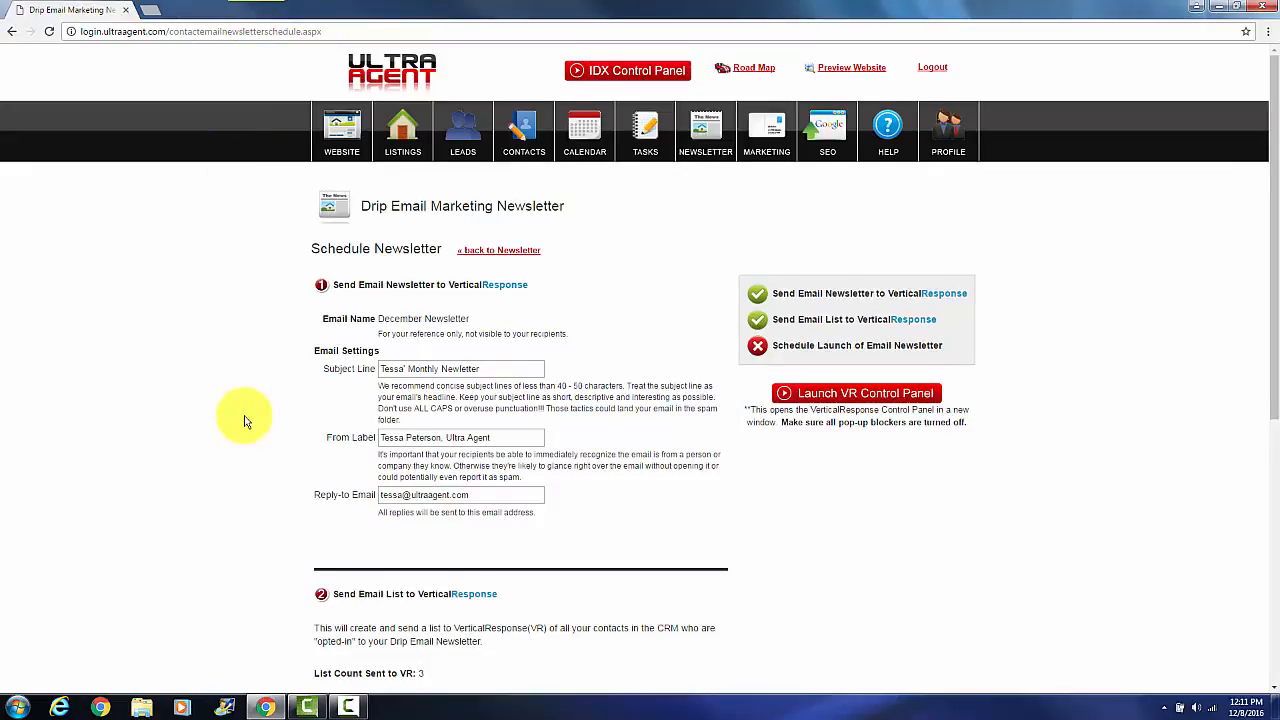
Confirm that the HTML and text versions and the email list have been reviewed, and submit the newsletter's launch schedule
scroll(244, 421, down, 4)
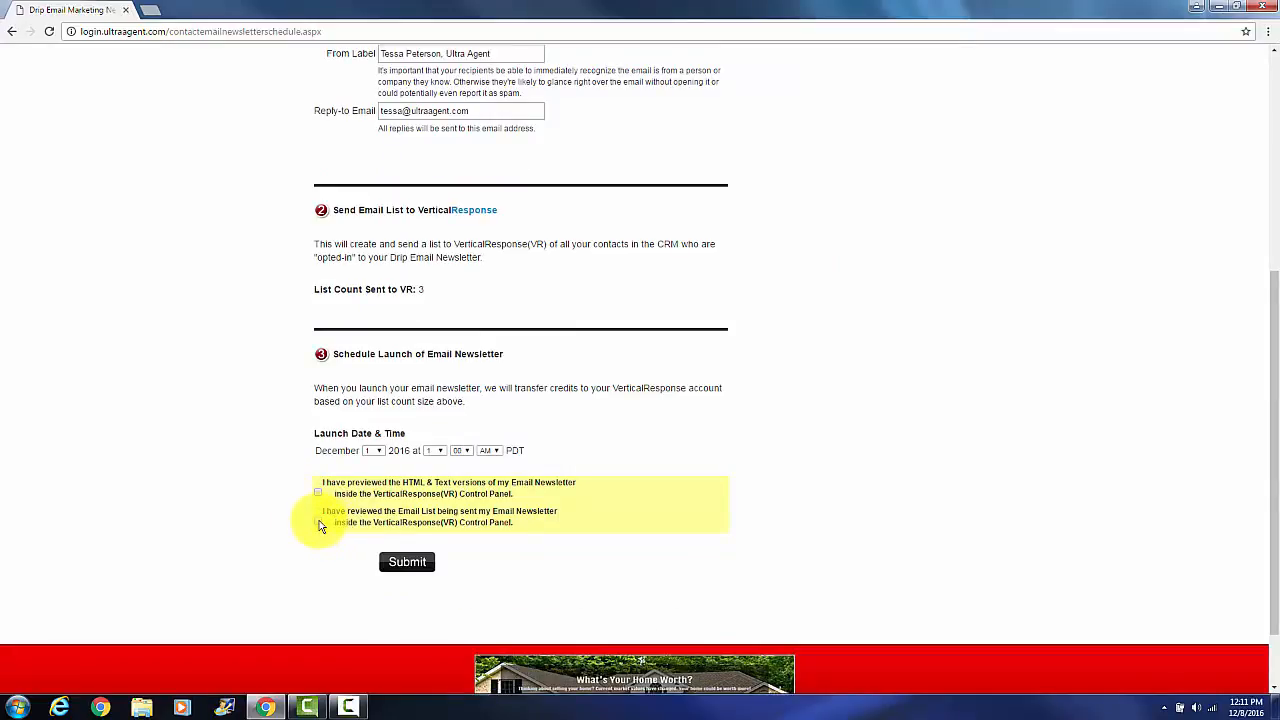
click(318, 492)
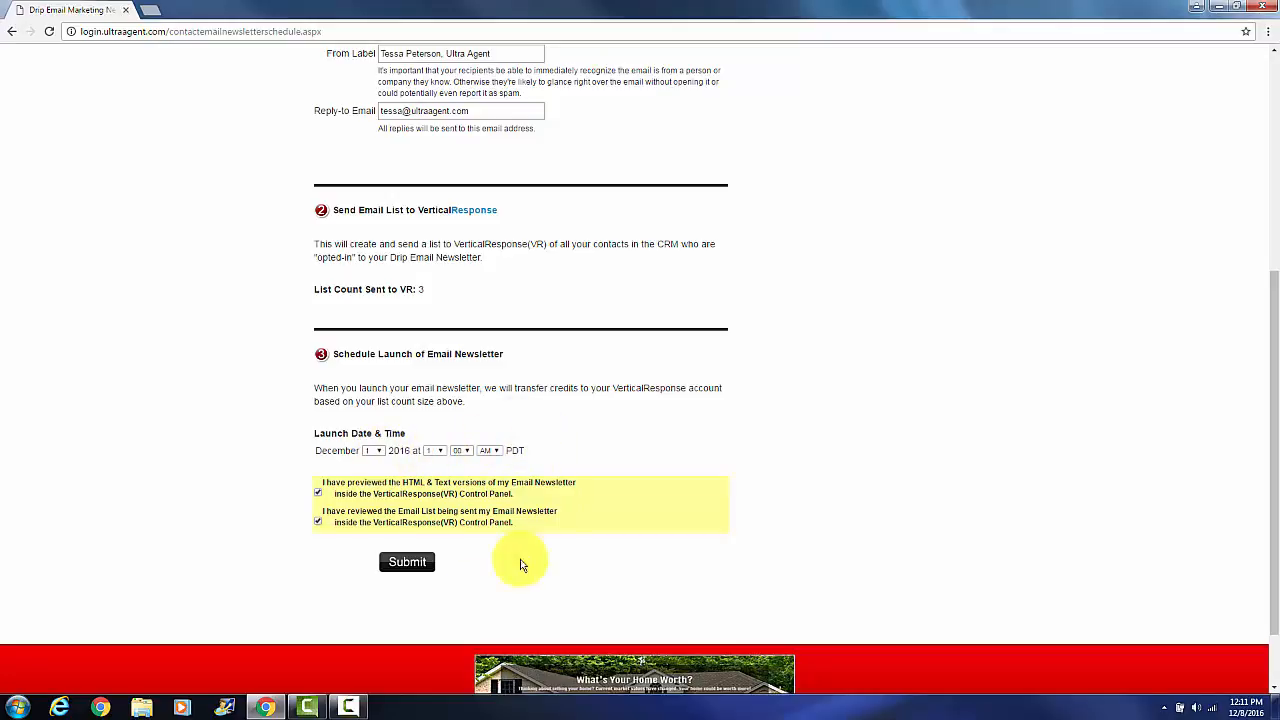
click(422, 573)
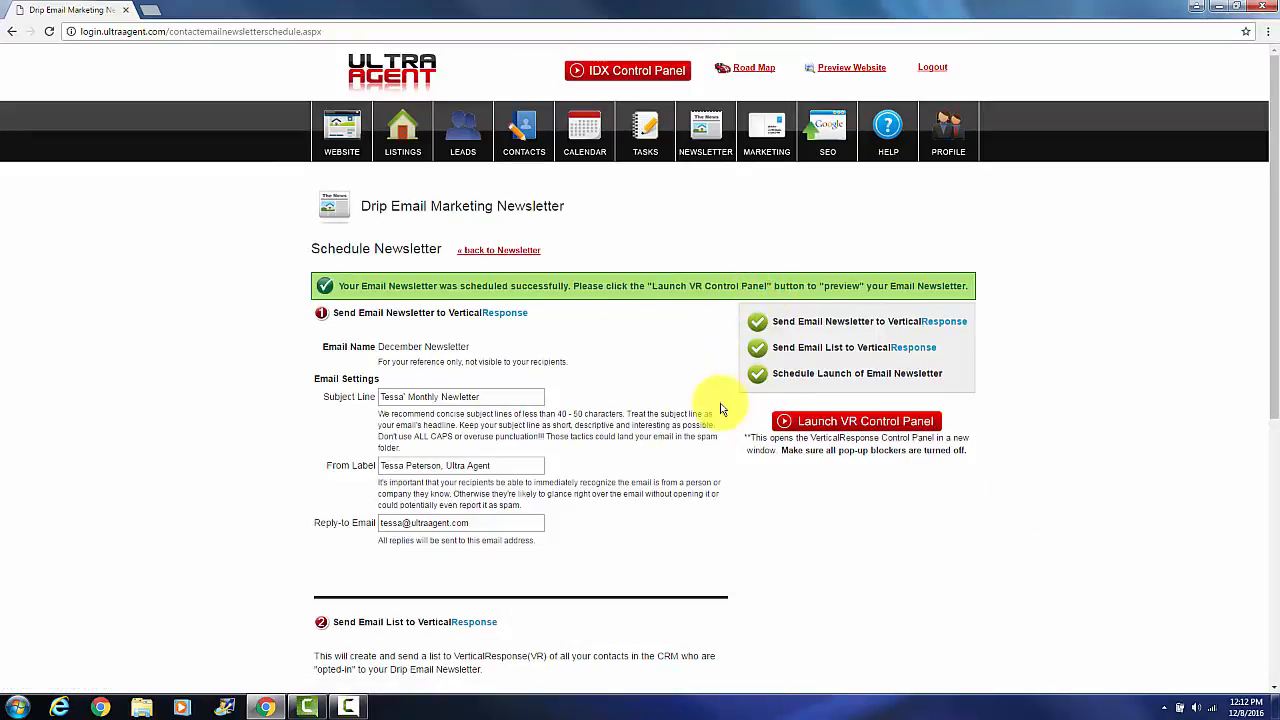
scroll(769, 525, down, 5)
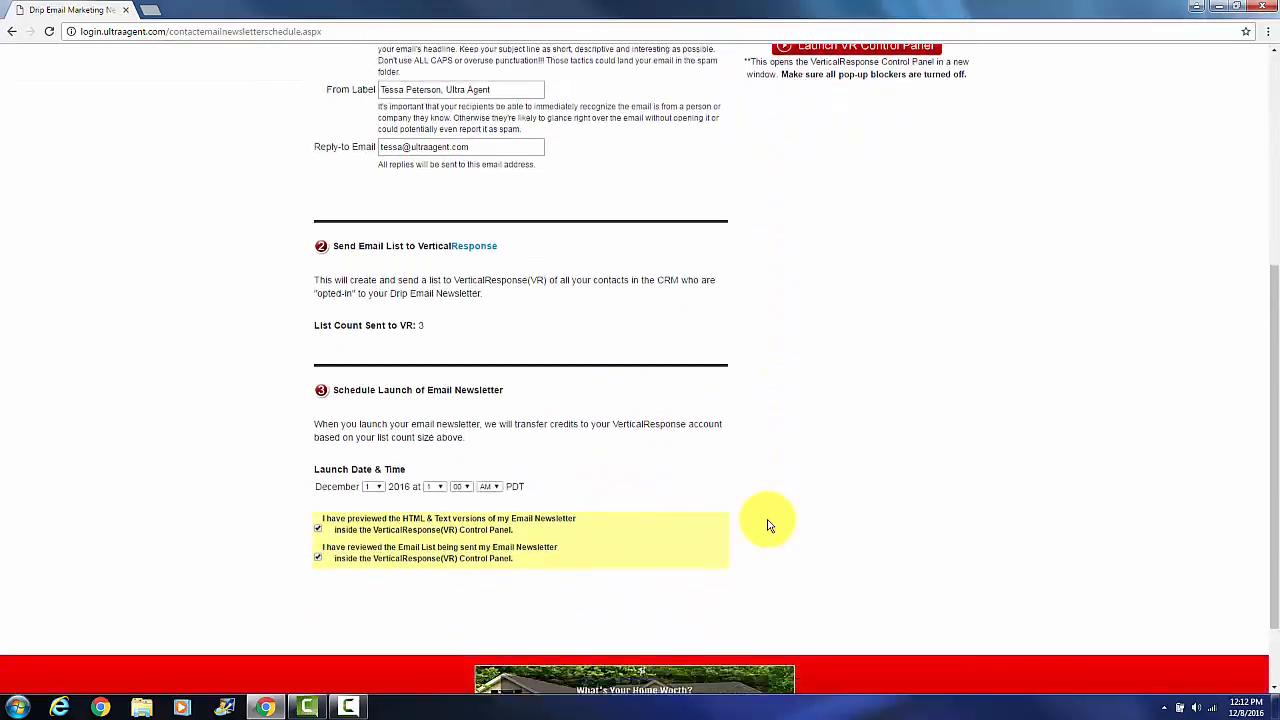
scroll(769, 525, up, 5)
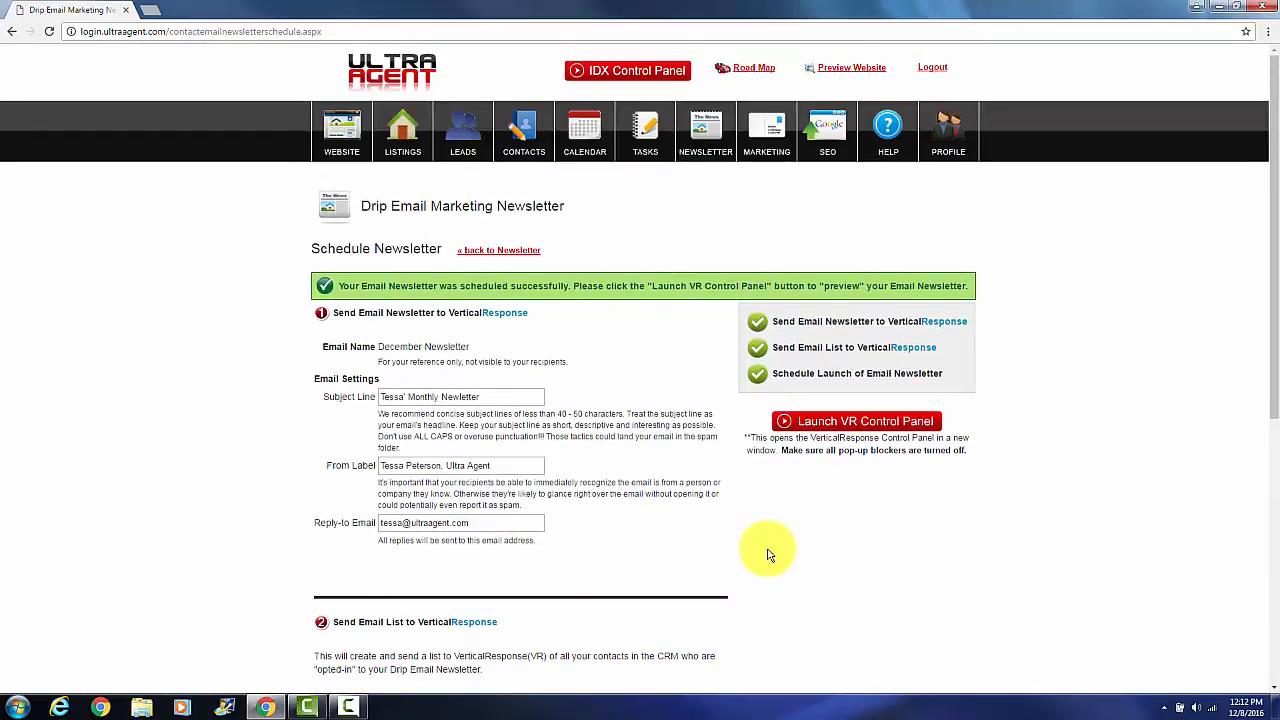